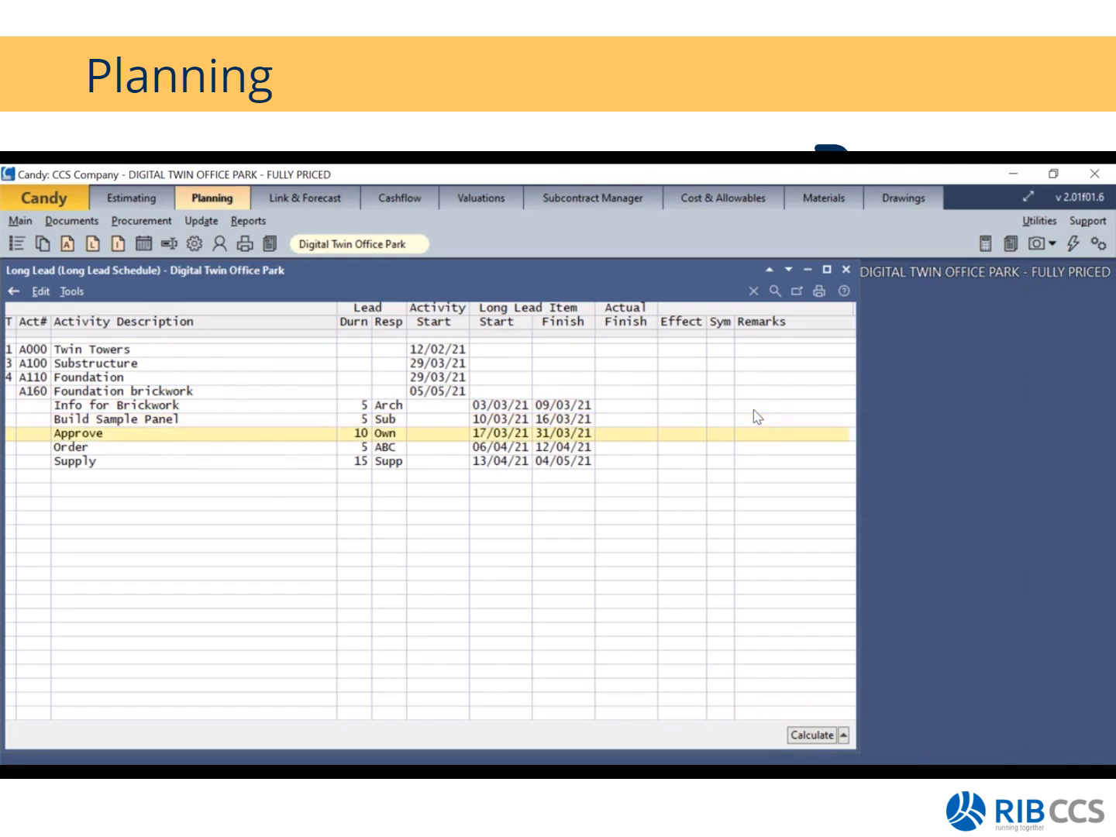
# - Examine the long lead items under Foundation brickwork, from Info for Brickwork to Supply
pyautogui.press('Down')
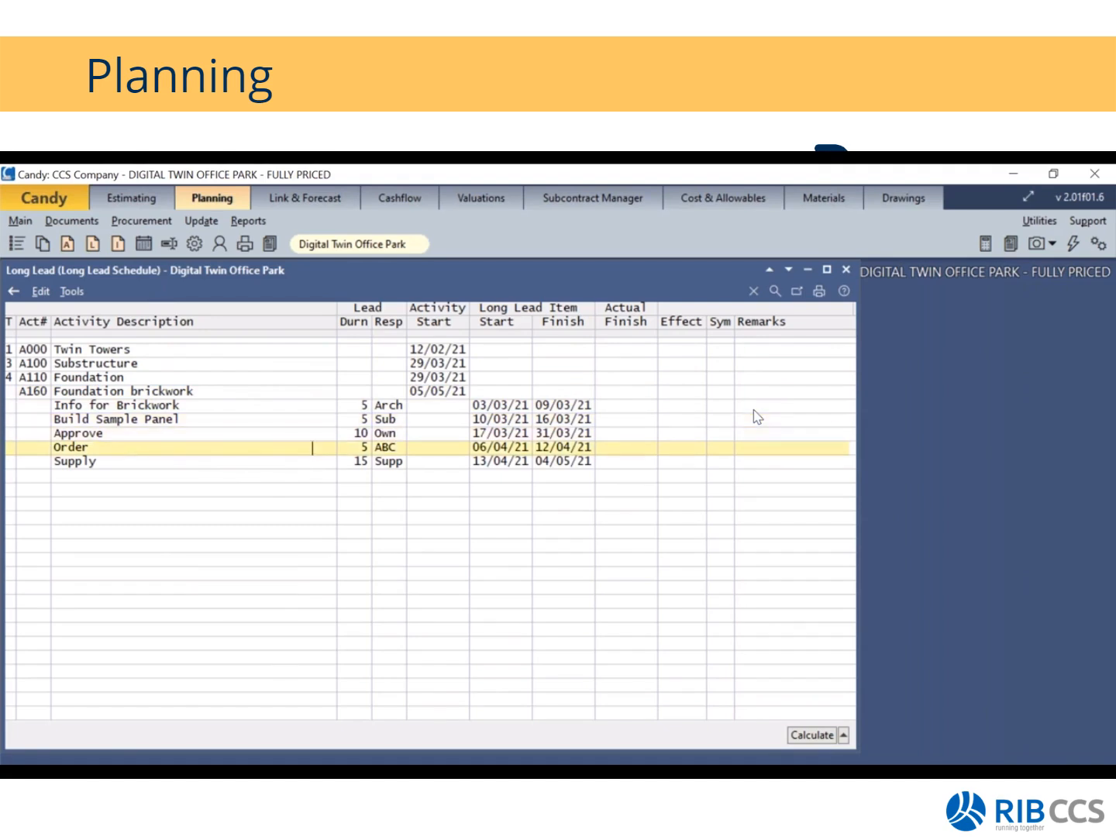
pyautogui.press('Down')
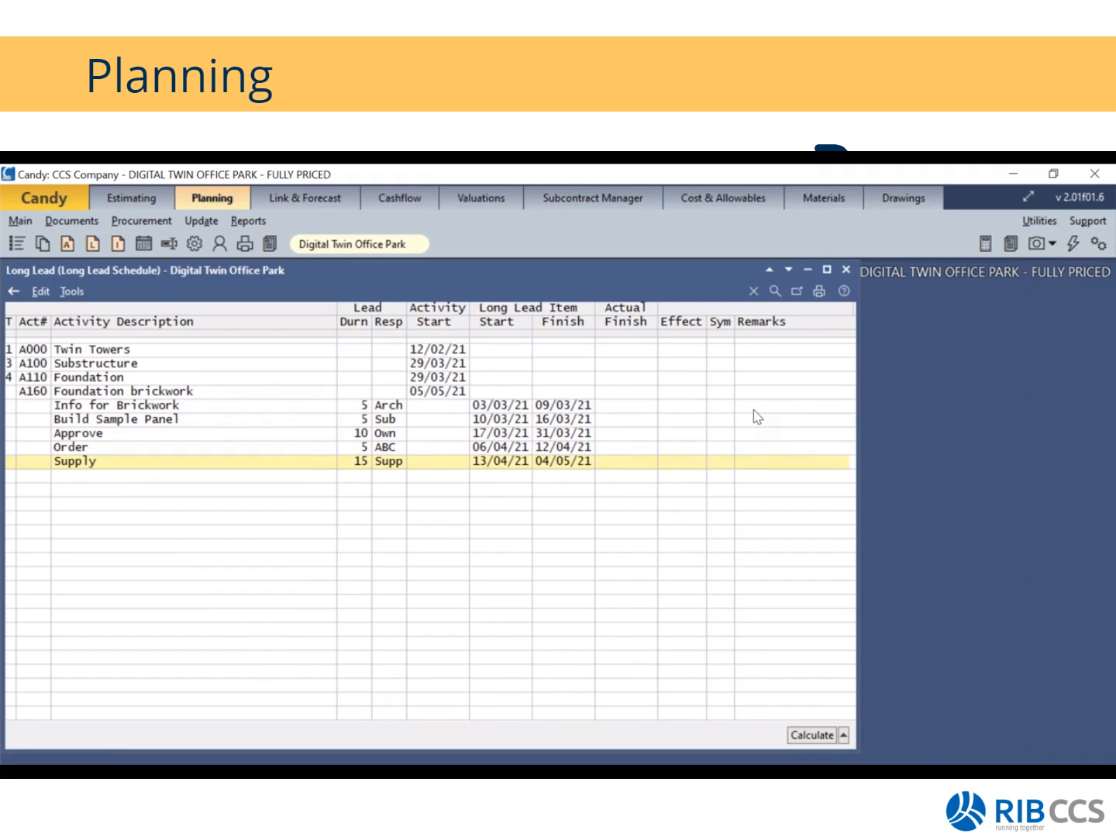
pyautogui.press('Up')
pyautogui.press('Up')
pyautogui.press('Up')
pyautogui.press('Up')
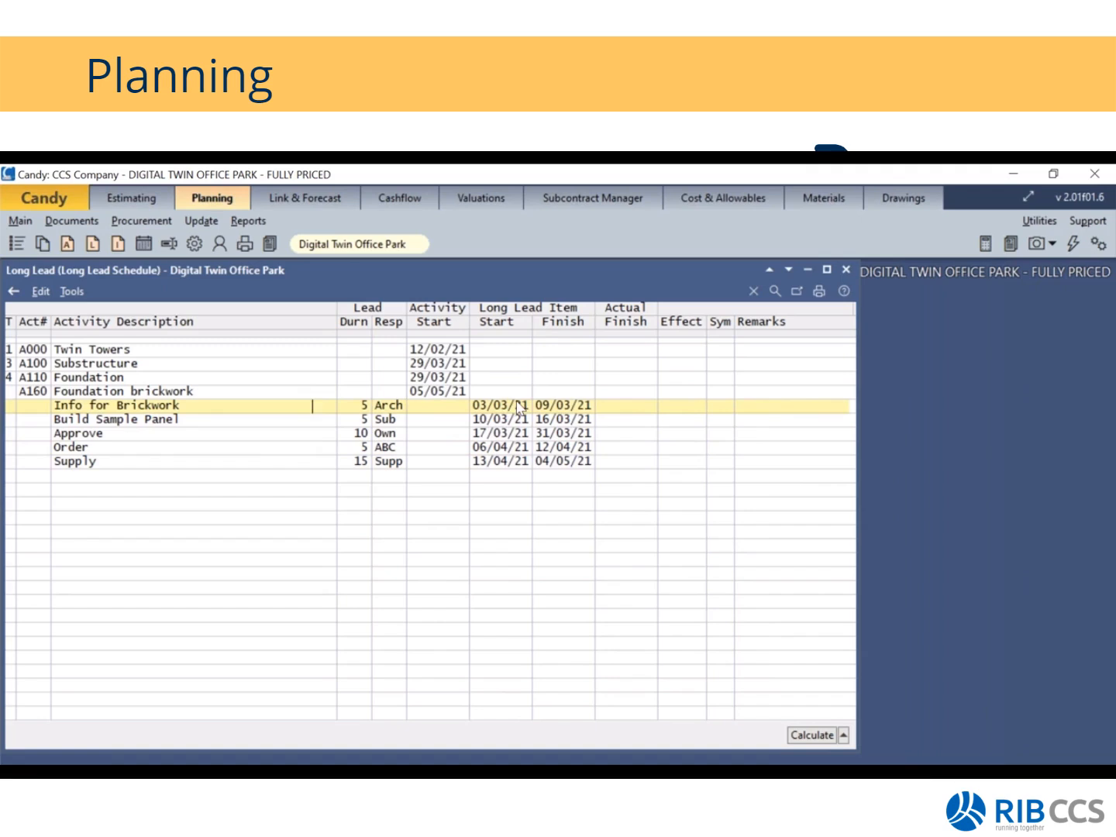
pyautogui.press('Down')
pyautogui.press('Down')
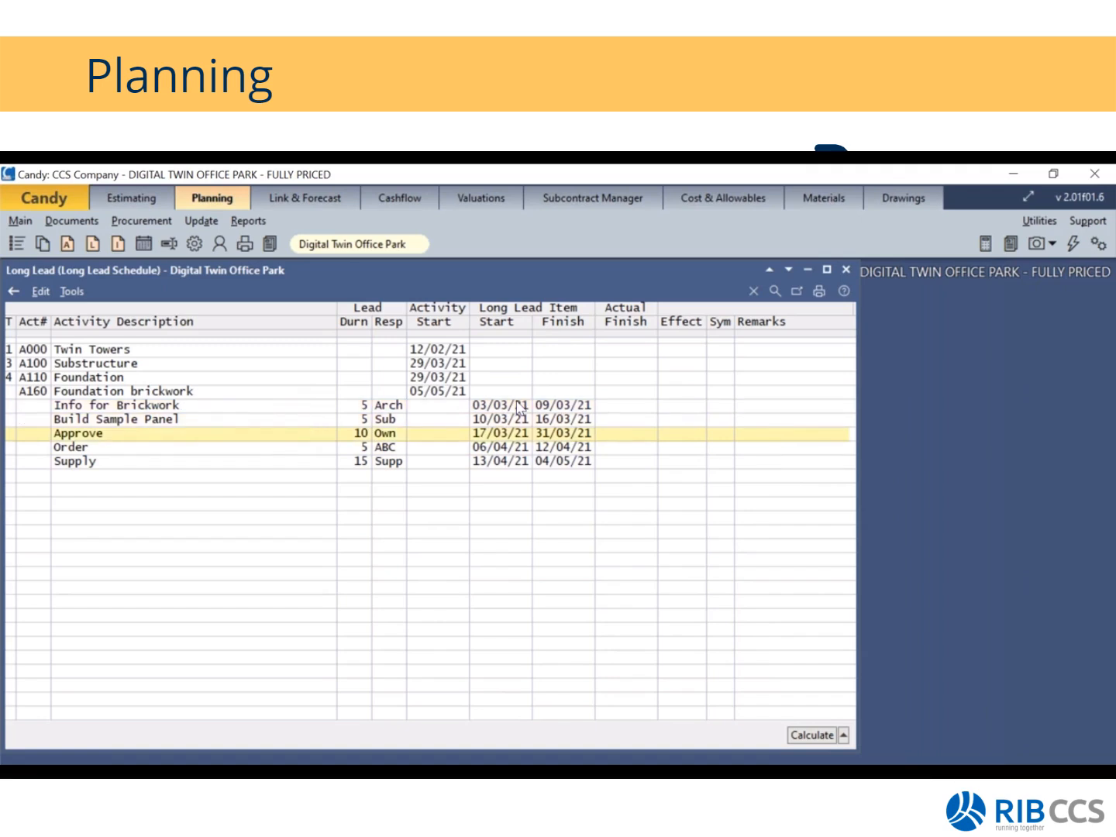
# - Review the lead durations and start and finish dates of the brickwork items against the Foundation brickwork activity start
pyautogui.click(359, 407)
pyautogui.click(358, 420)
pyautogui.click(358, 434)
pyautogui.click(359, 448)
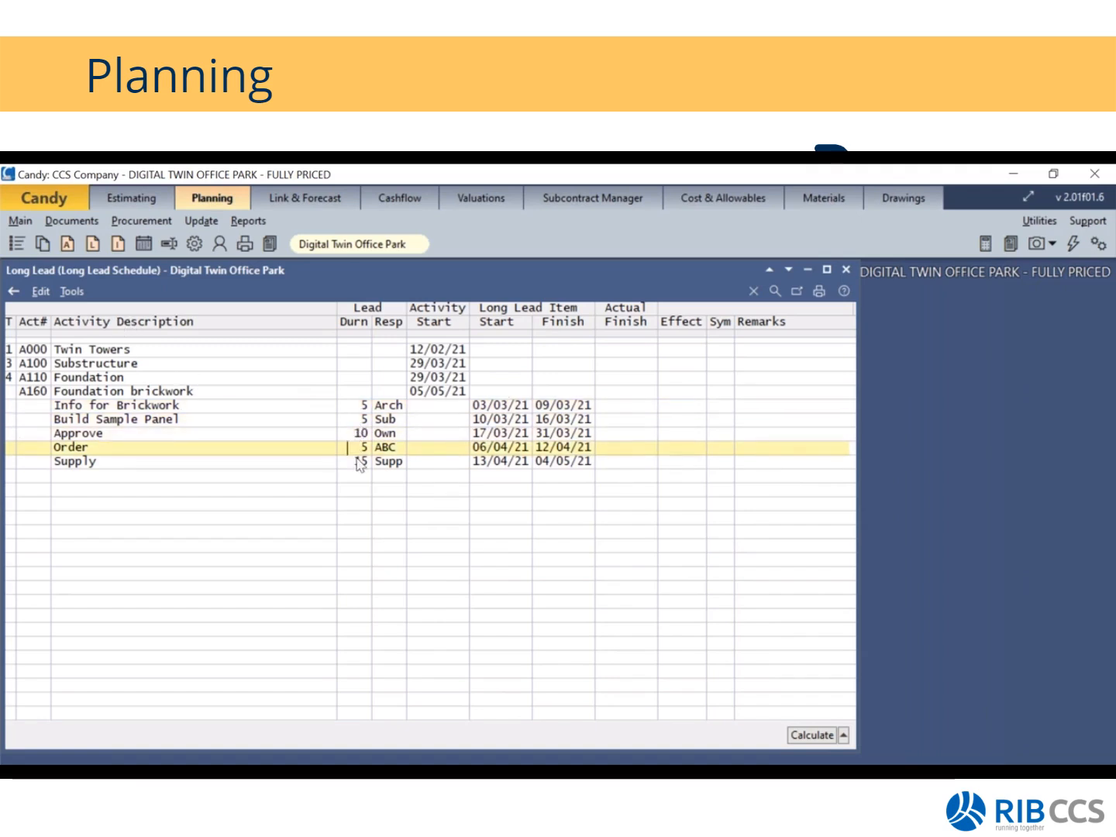
pyautogui.click(360, 462)
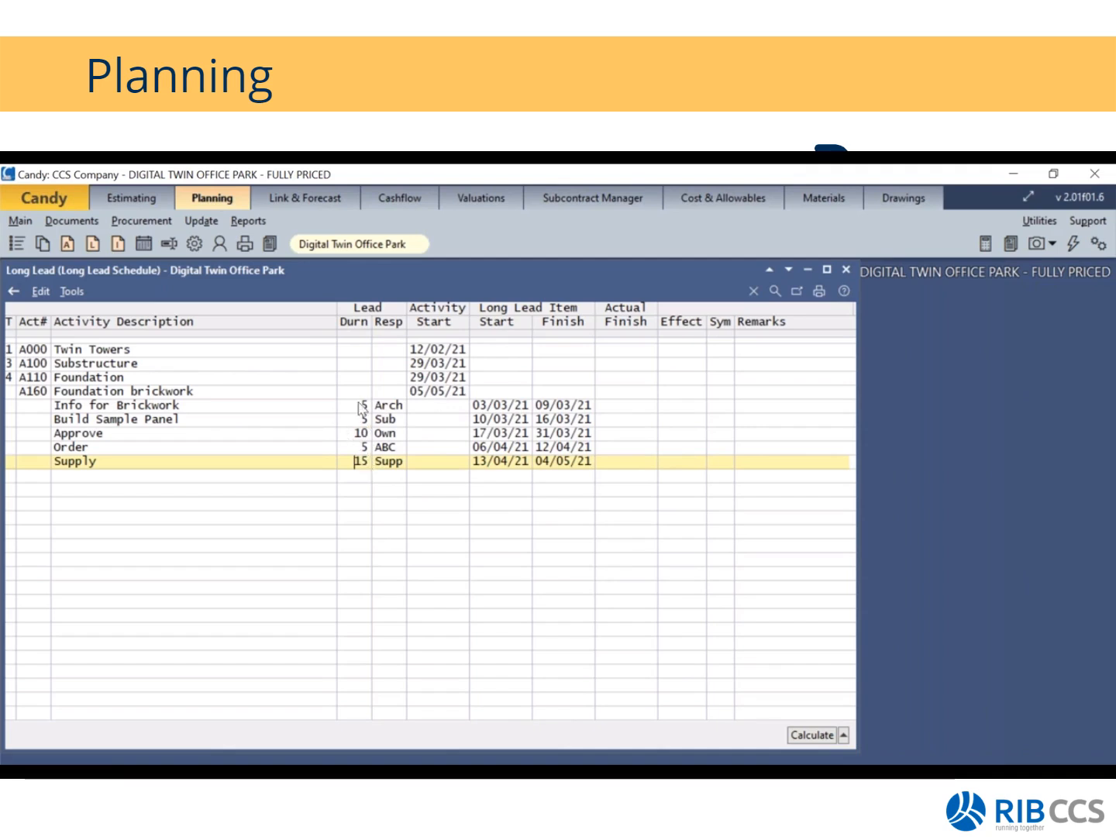
pyautogui.click(220, 408)
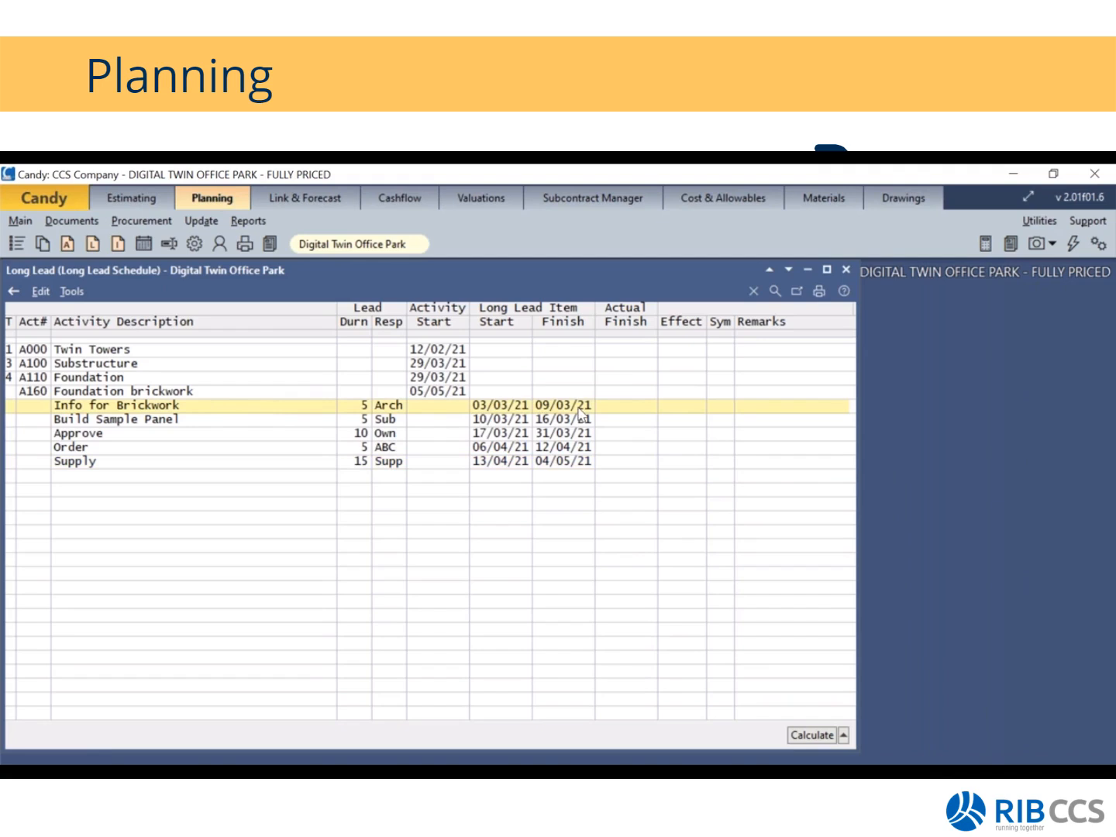
pyautogui.click(80, 467)
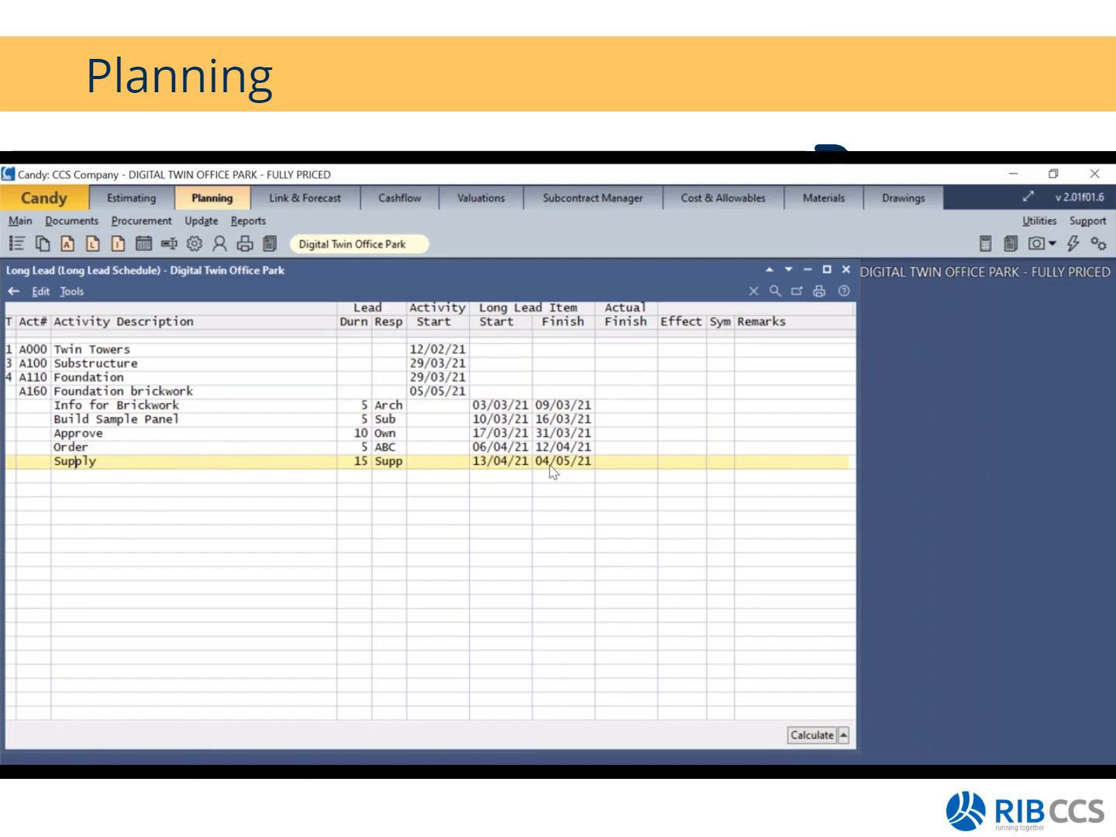
pyautogui.click(123, 392)
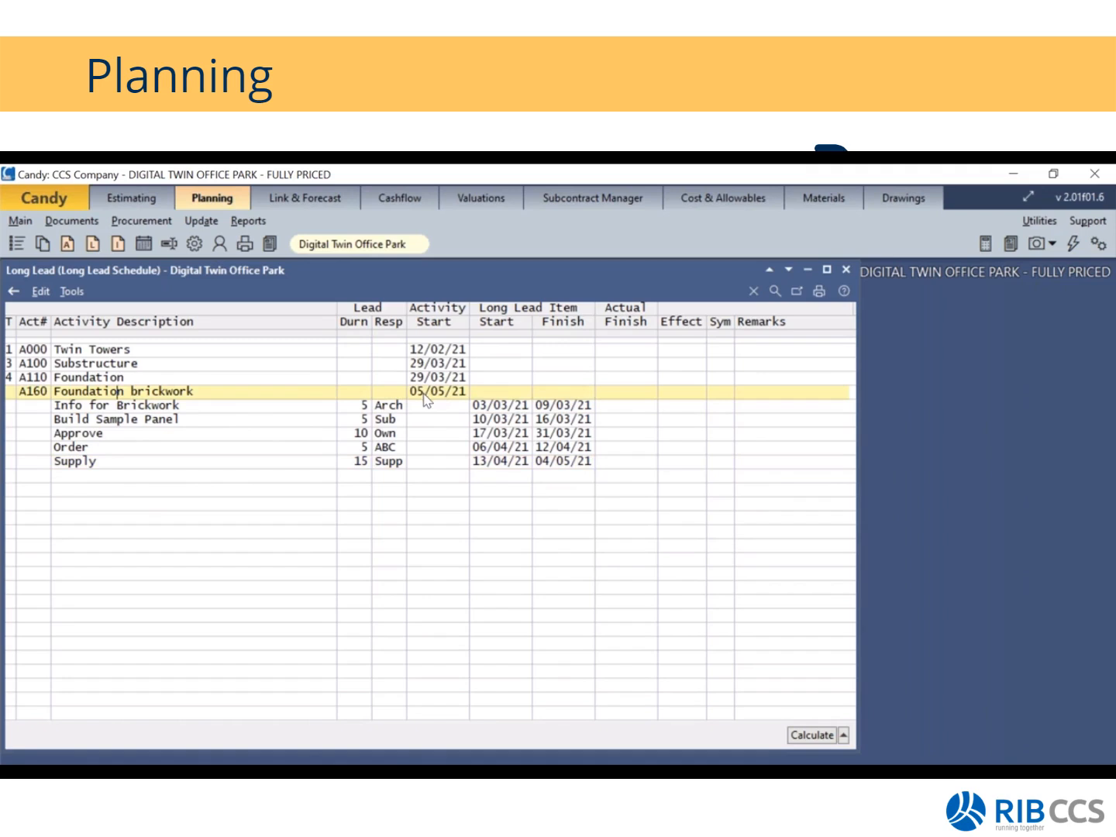
# - Examine the Actual Finish entries for each long lead item under Foundation brickwork
pyautogui.click(613, 421)
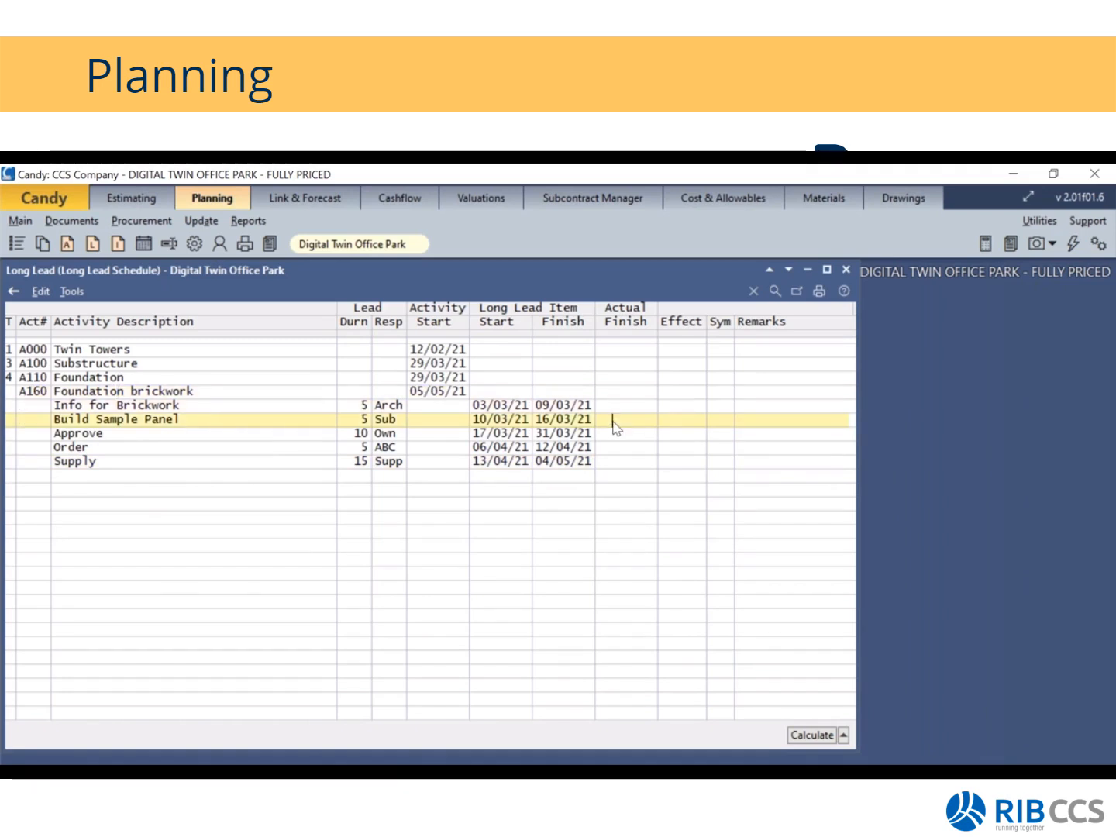
pyautogui.click(613, 434)
pyautogui.click(610, 448)
pyautogui.click(616, 406)
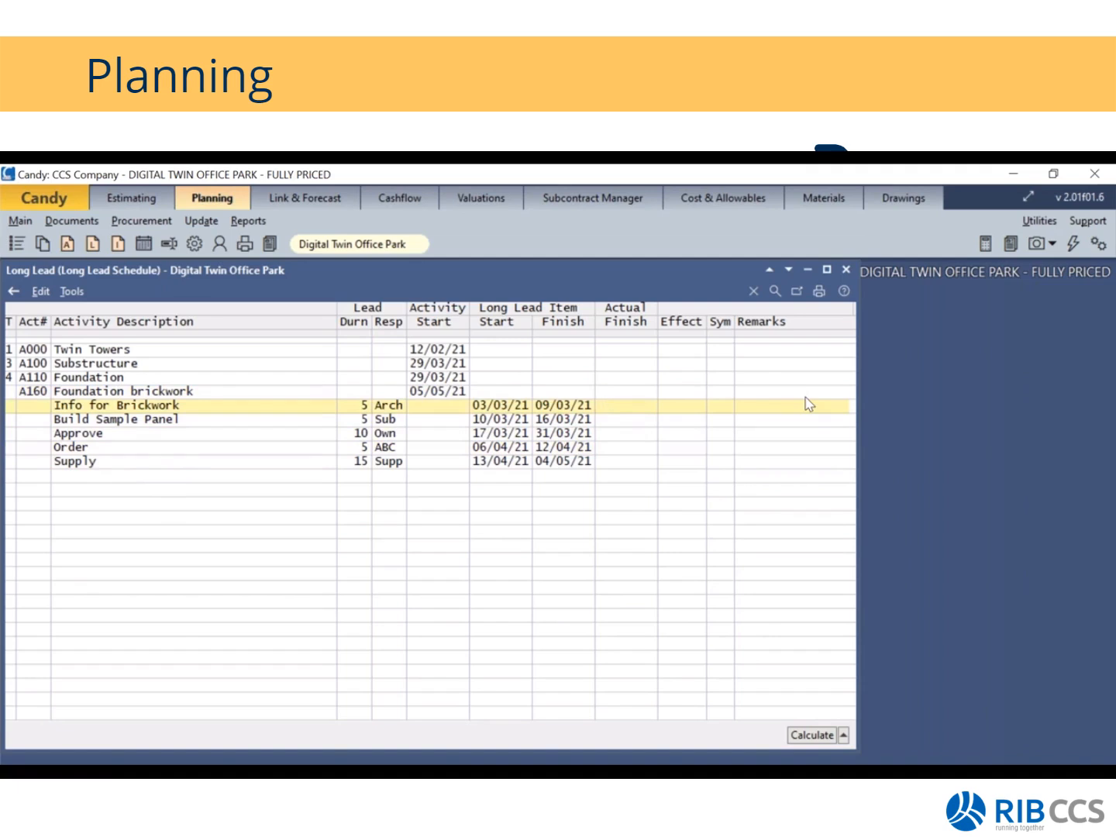
pyautogui.press('Down')
pyautogui.press('Up')
pyautogui.press('Down')
pyautogui.press('Down')
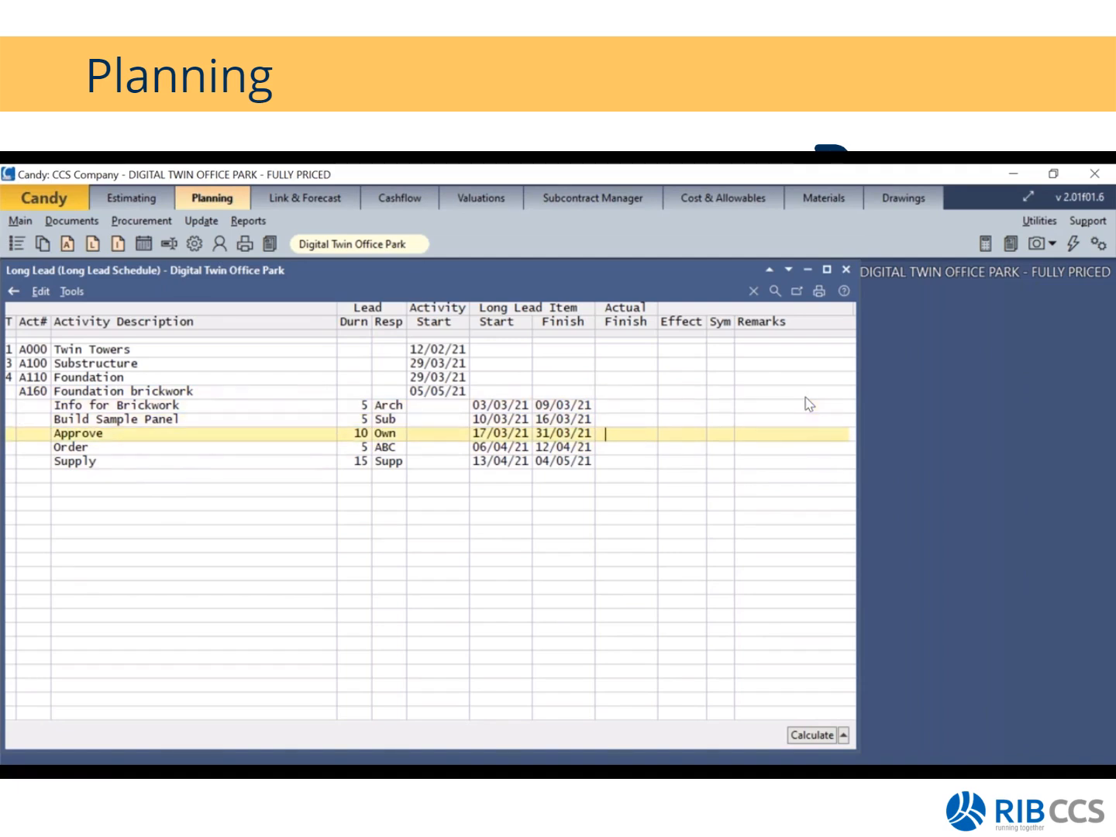
pyautogui.press('Up')
pyautogui.press('Up')
pyautogui.press('Down')
pyautogui.press('Down')
pyautogui.press('Down')
pyautogui.press('Up')
pyautogui.press('Up')
pyautogui.press('Up')
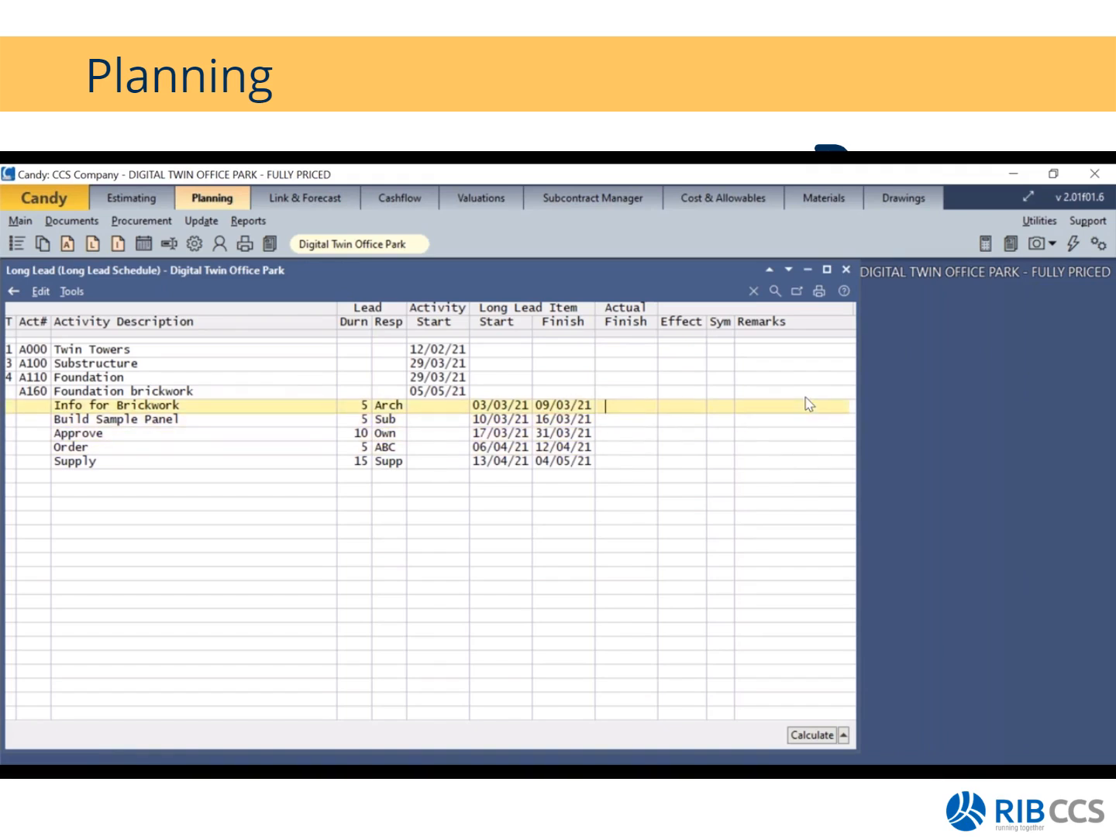
pyautogui.press('Down')
pyautogui.press('Down')
pyautogui.press('Down')
pyautogui.press('Up')
pyautogui.press('Up')
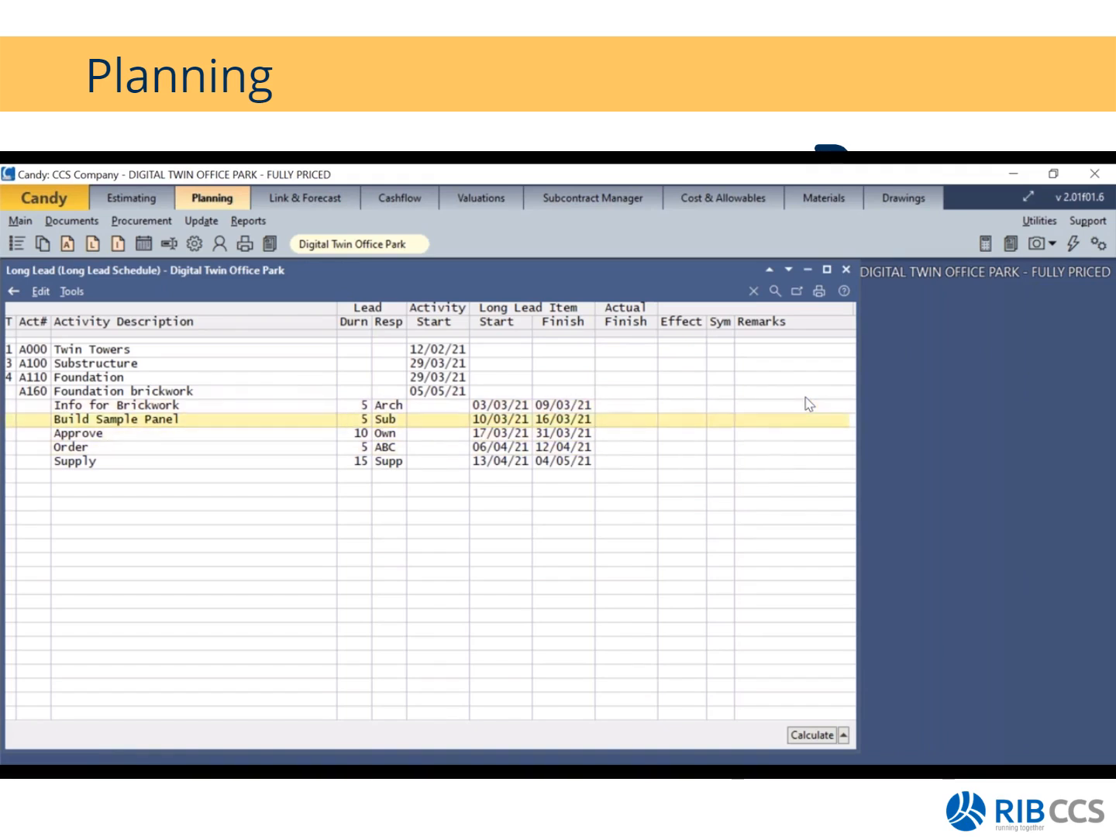
pyautogui.press('Up')
pyautogui.press('Down')
pyautogui.press('Down')
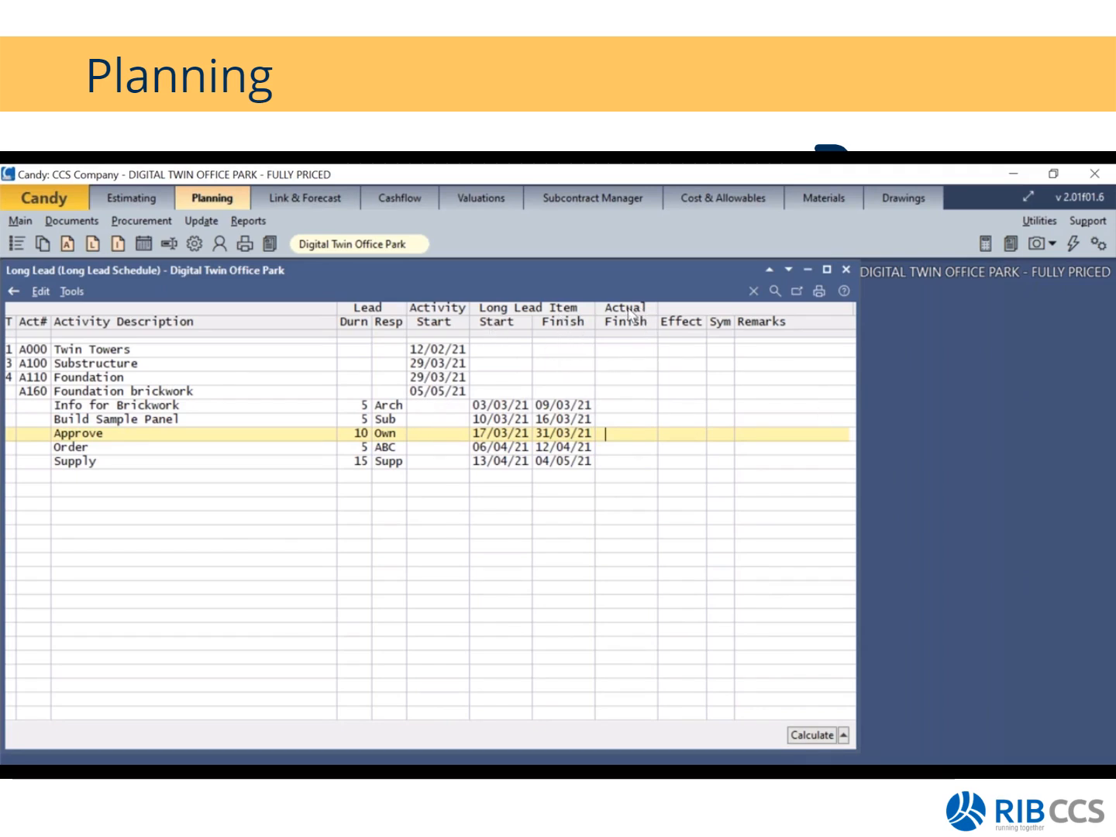
pyautogui.click(611, 452)
pyautogui.click(609, 464)
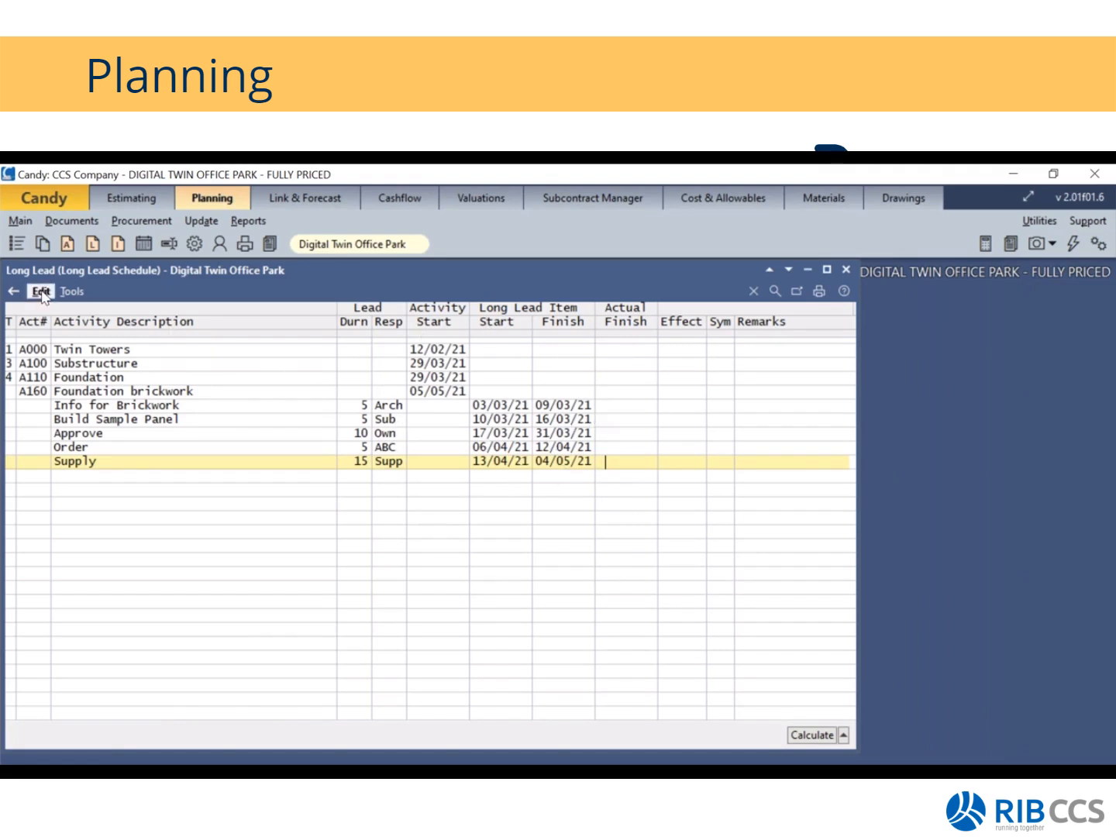
pyautogui.click(72, 292)
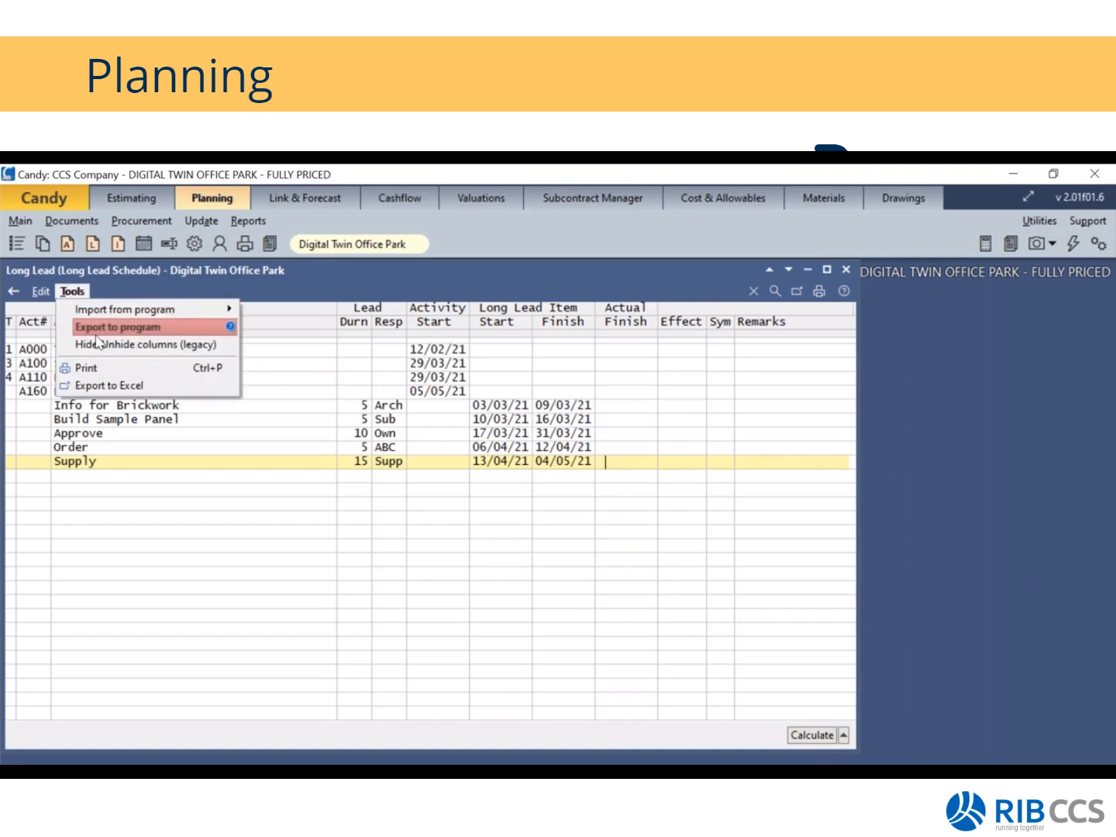
pyautogui.click(589, 506)
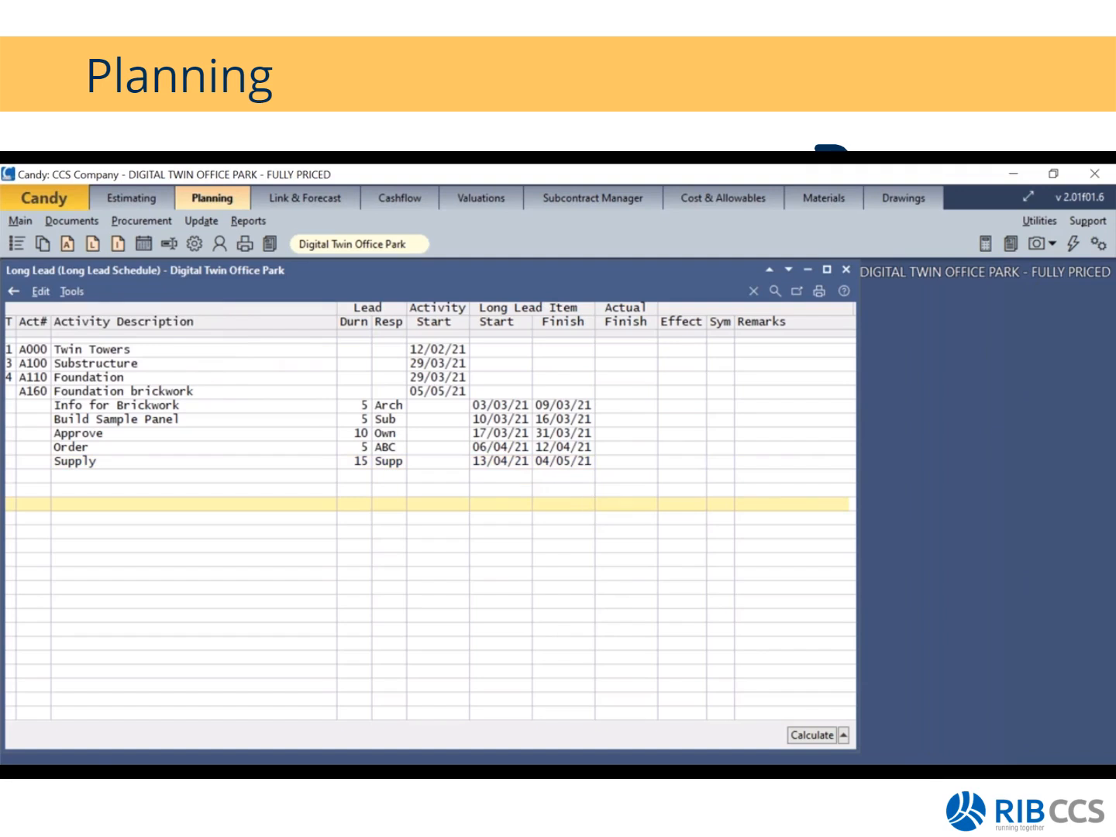
# - Close the long lead schedule and open the information schedule for Digital Twin Office Park
pyautogui.click(846, 269)
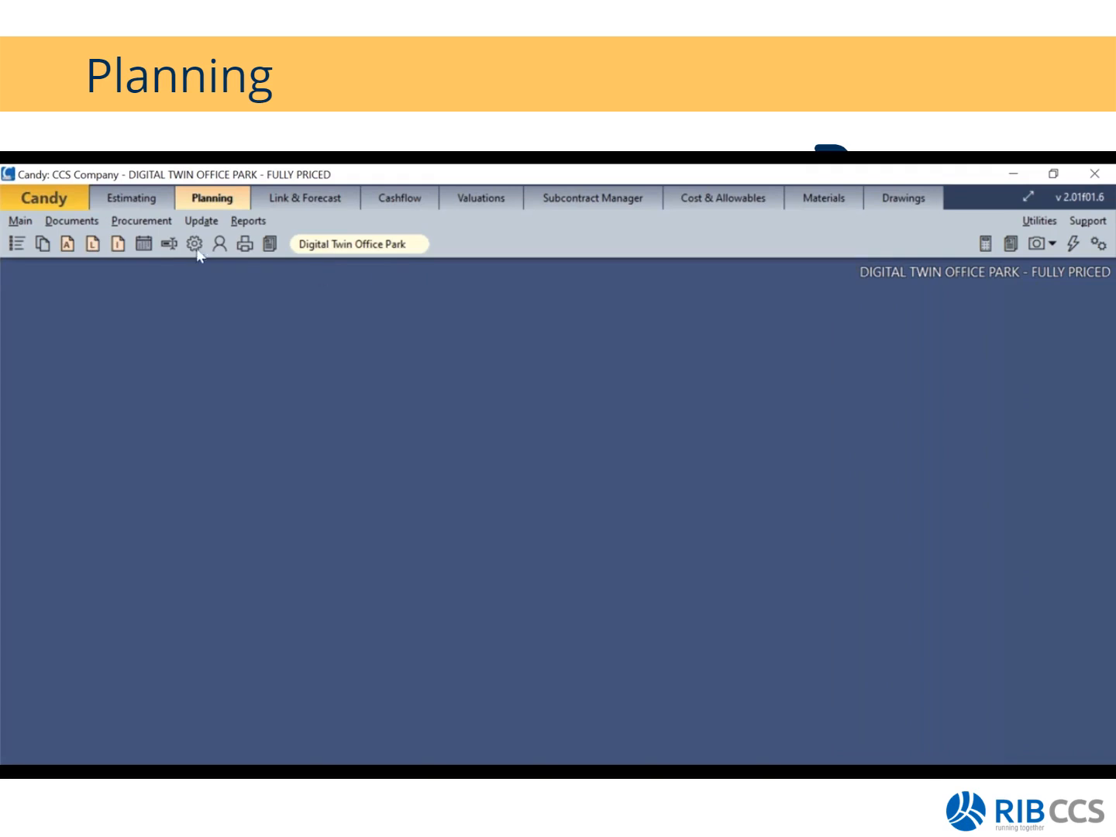
pyautogui.click(110, 245)
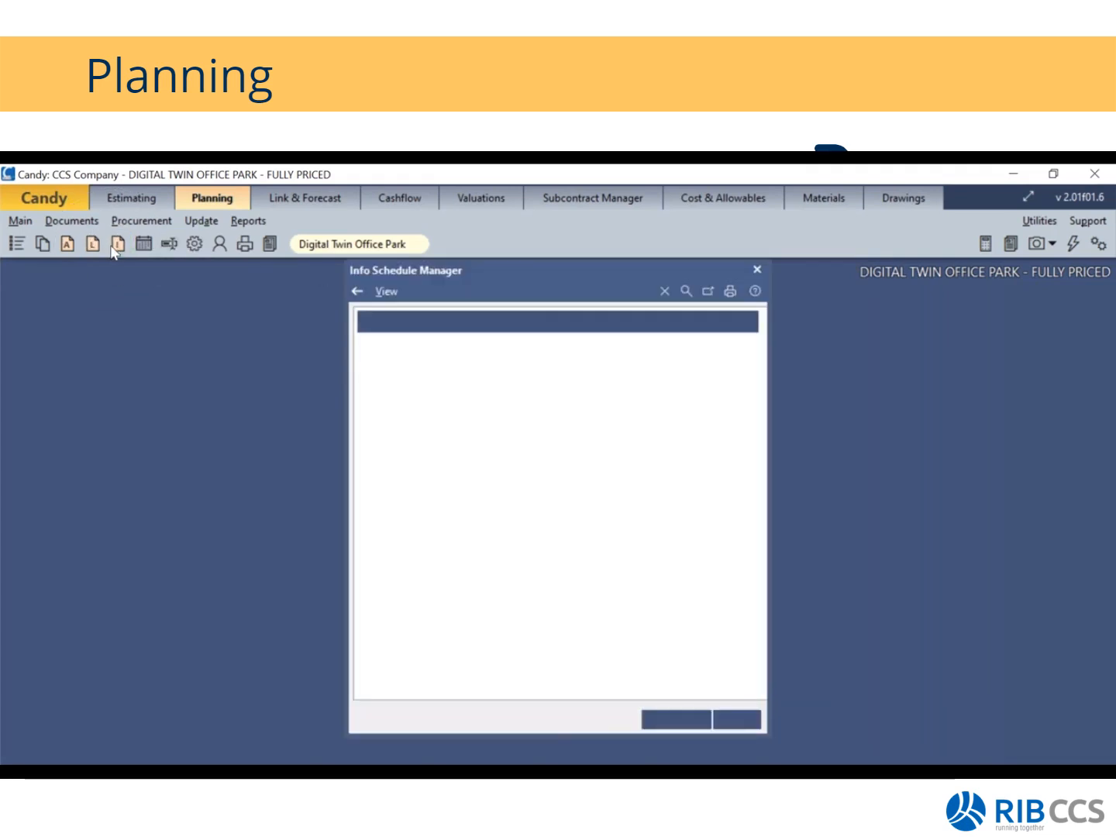
pyautogui.click(734, 720)
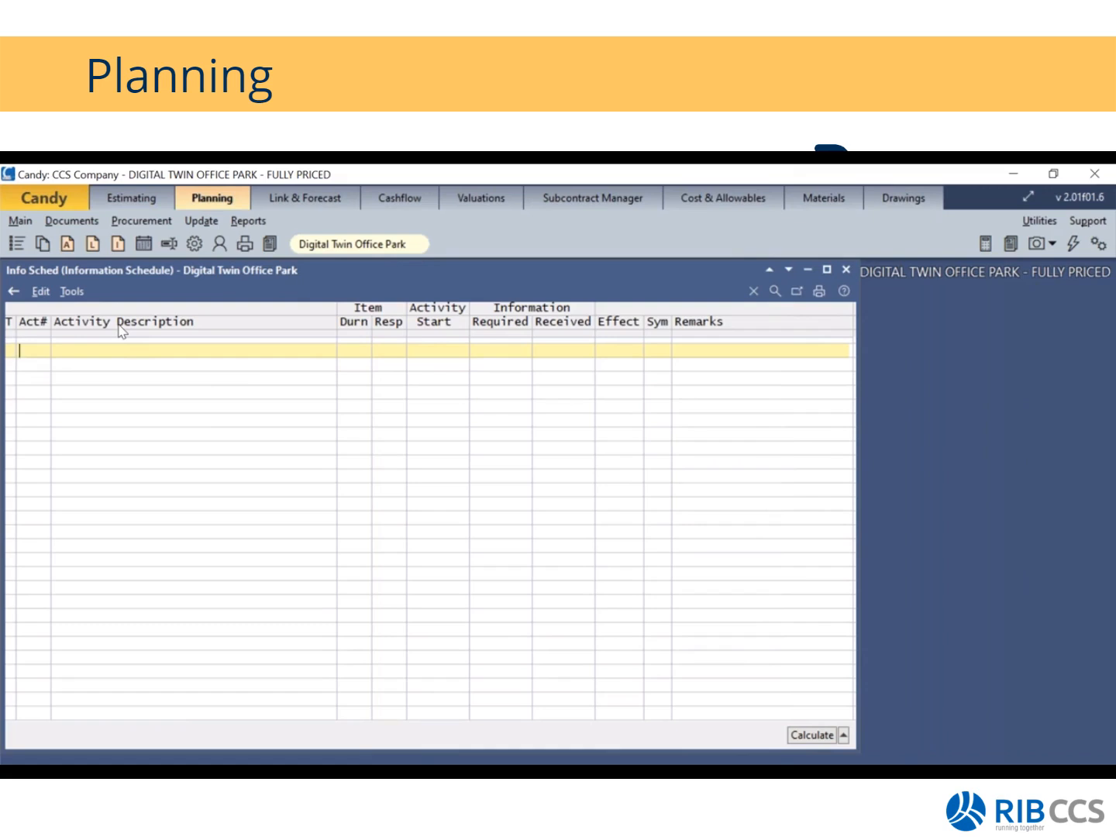
# - Import all activities from the program into the empty information schedule
pyautogui.click(73, 291)
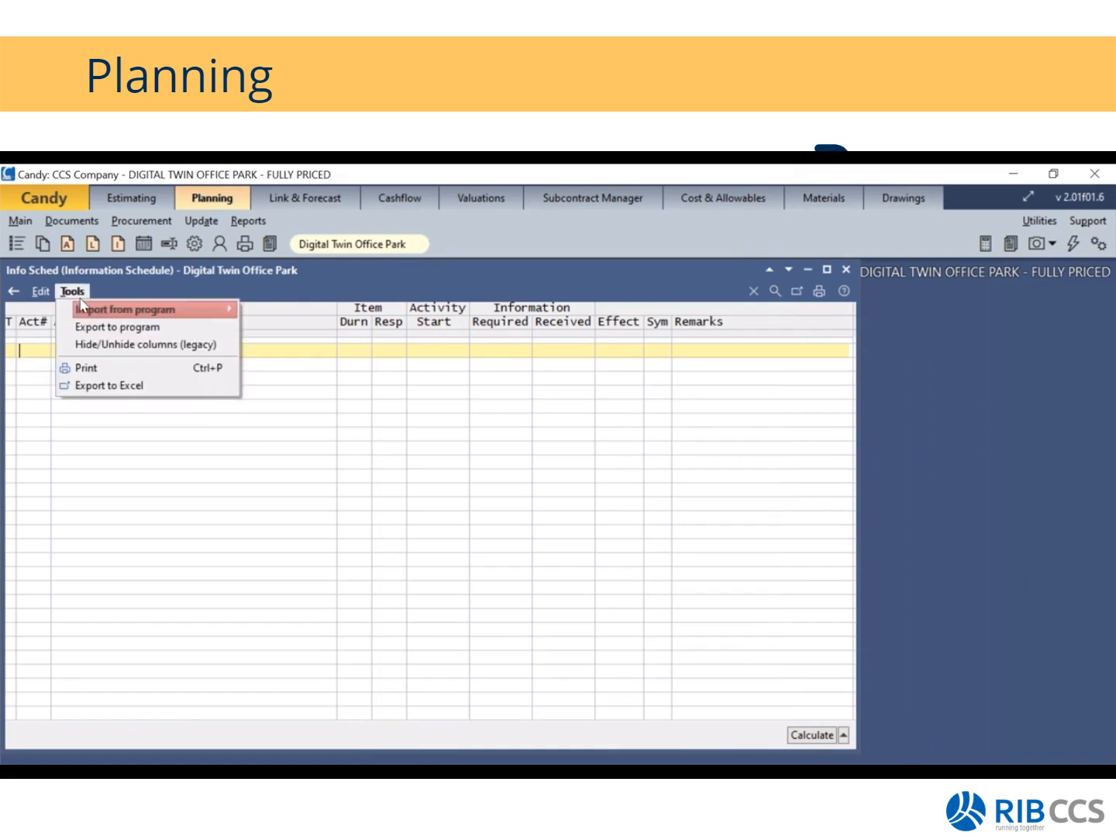
pyautogui.moveTo(90, 307)
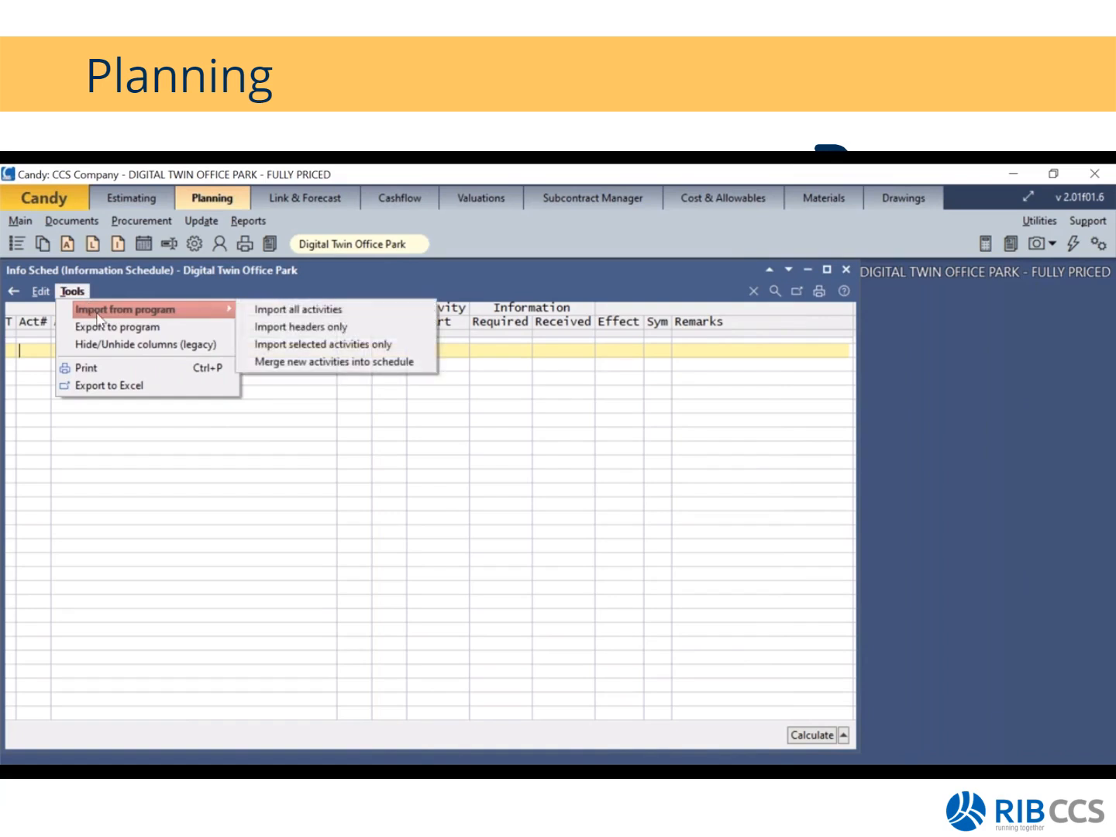
pyautogui.click(287, 313)
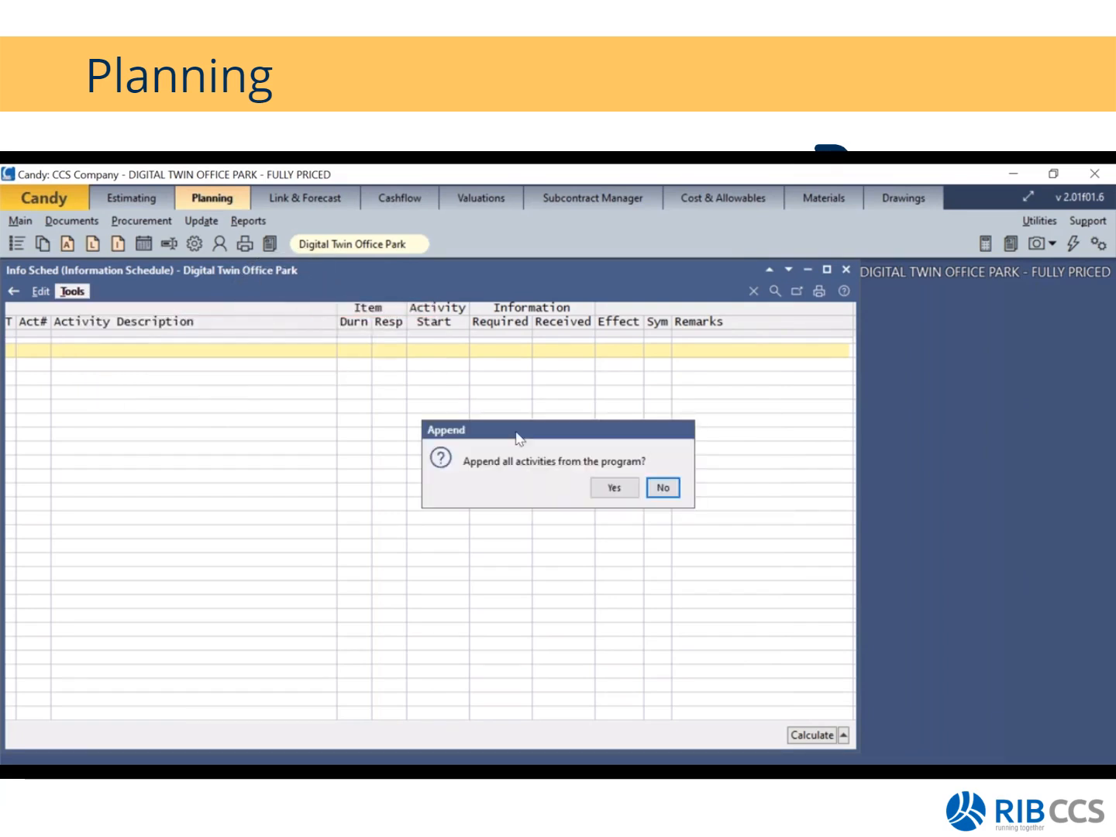
pyautogui.click(605, 491)
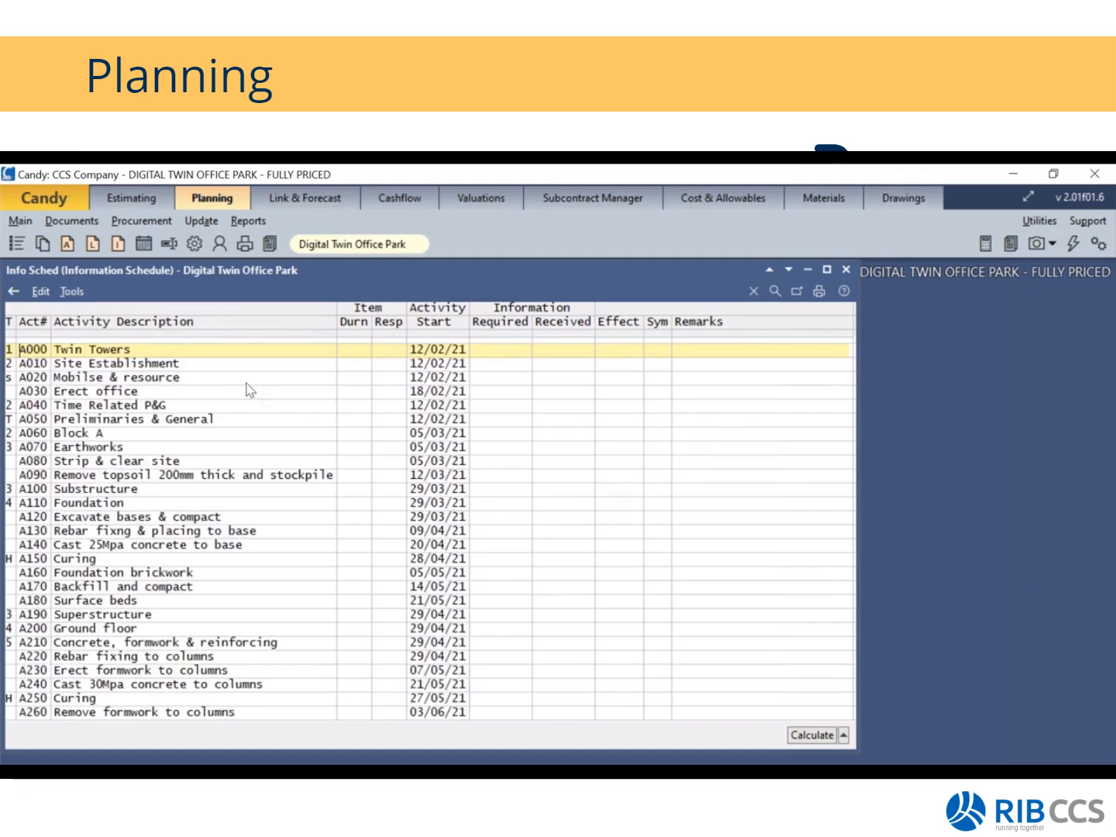
# - Review the imported activities, their descriptions and start dates in the information schedule
pyautogui.click(459, 437)
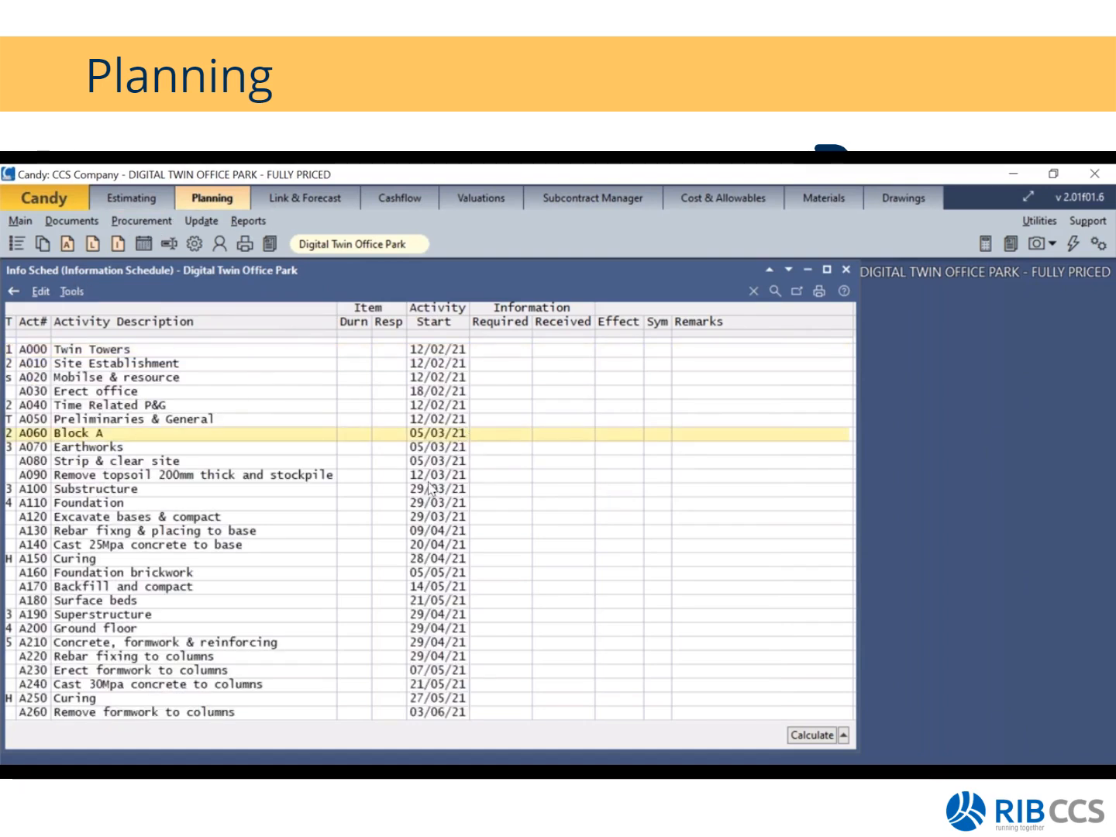
pyautogui.click(270, 464)
pyautogui.scroll(-5, 270, 465)
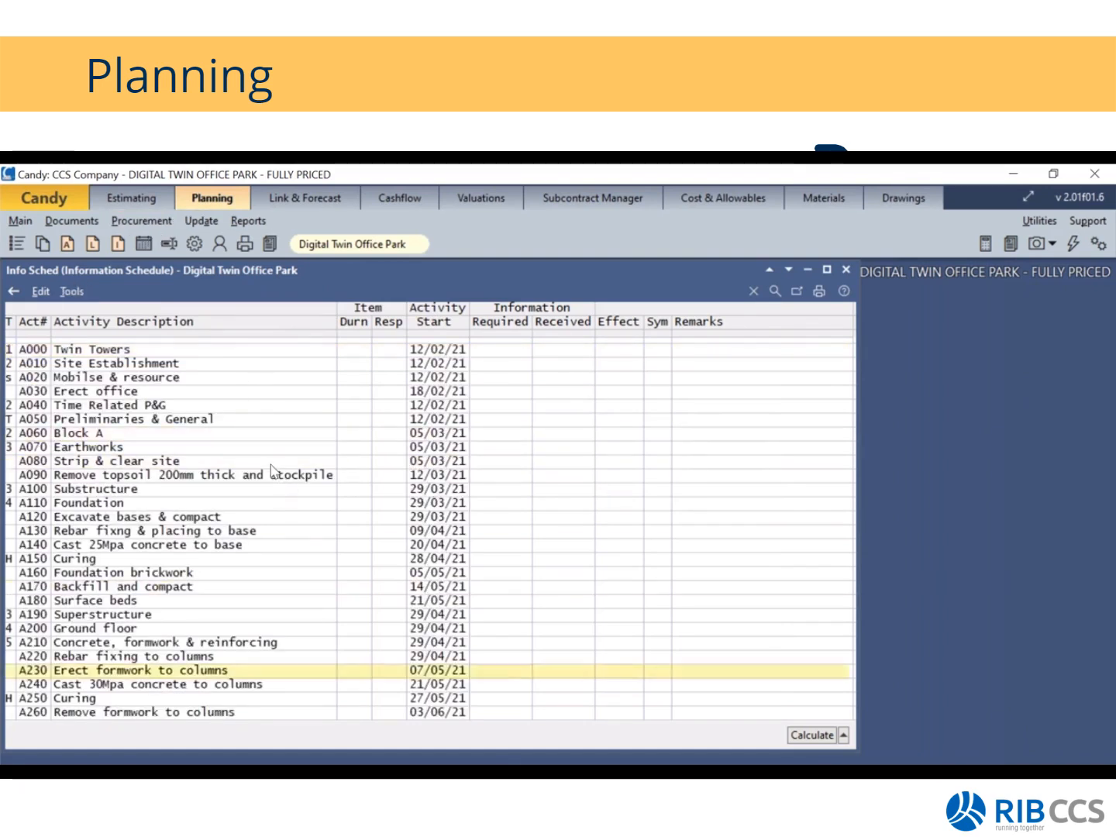
pyautogui.scroll(-5, 270, 463)
pyautogui.scroll(3, 270, 463)
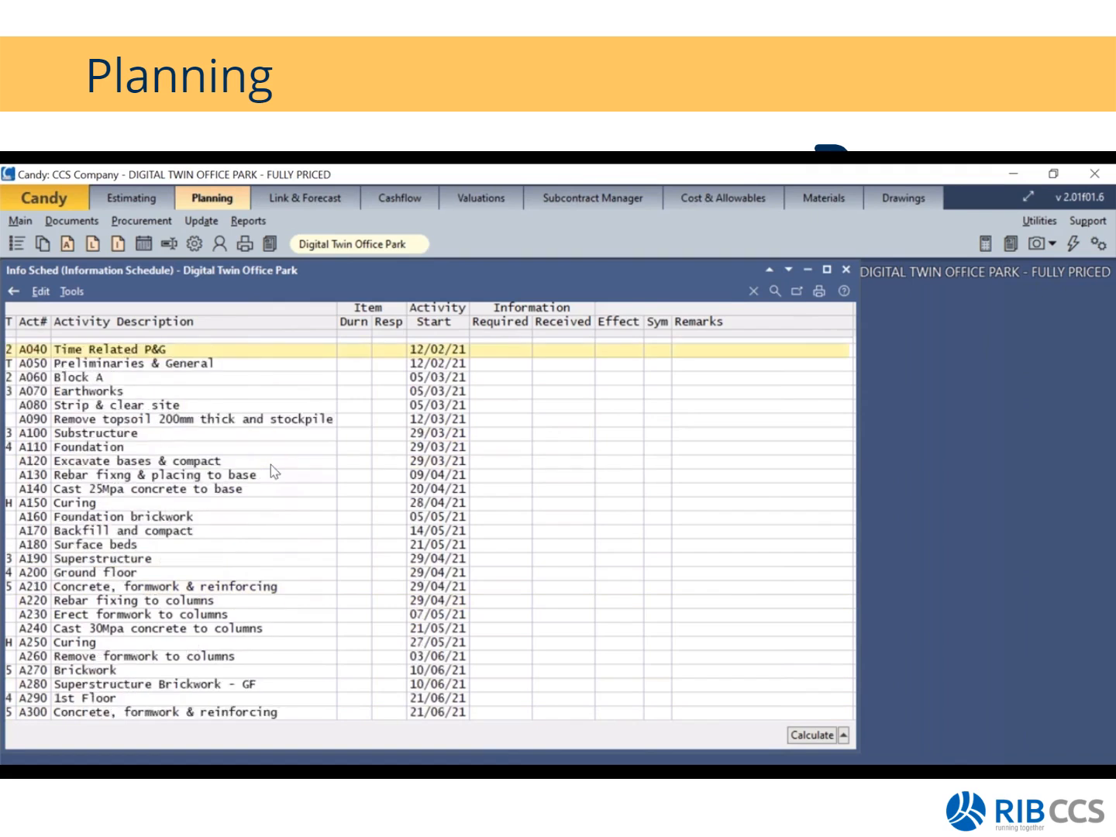
pyautogui.scroll(2, 270, 465)
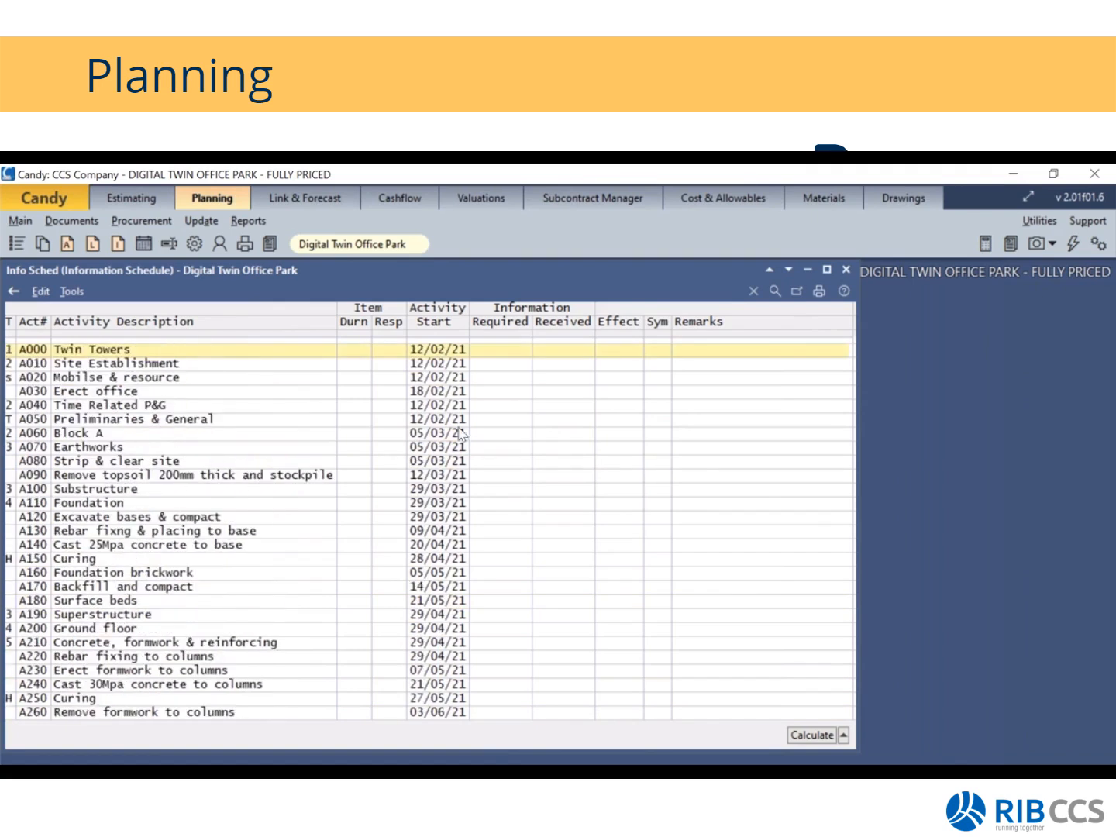
pyautogui.click(96, 465)
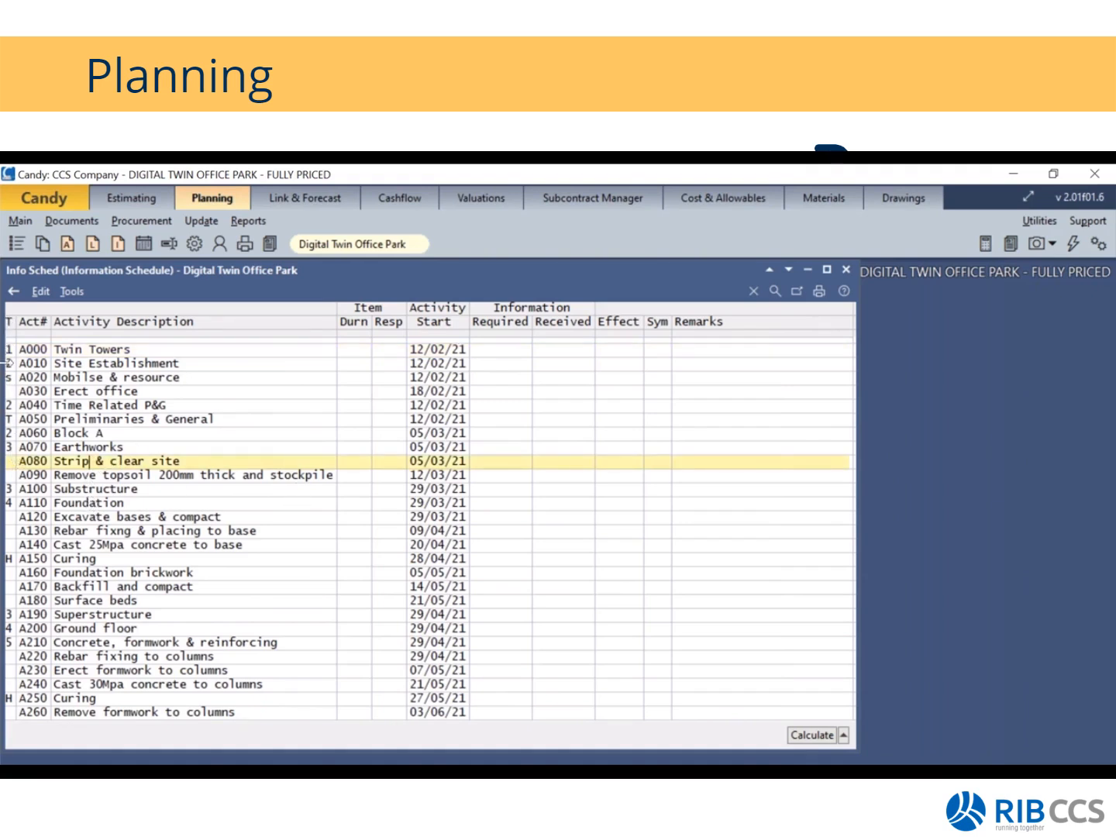
pyautogui.click(20, 475)
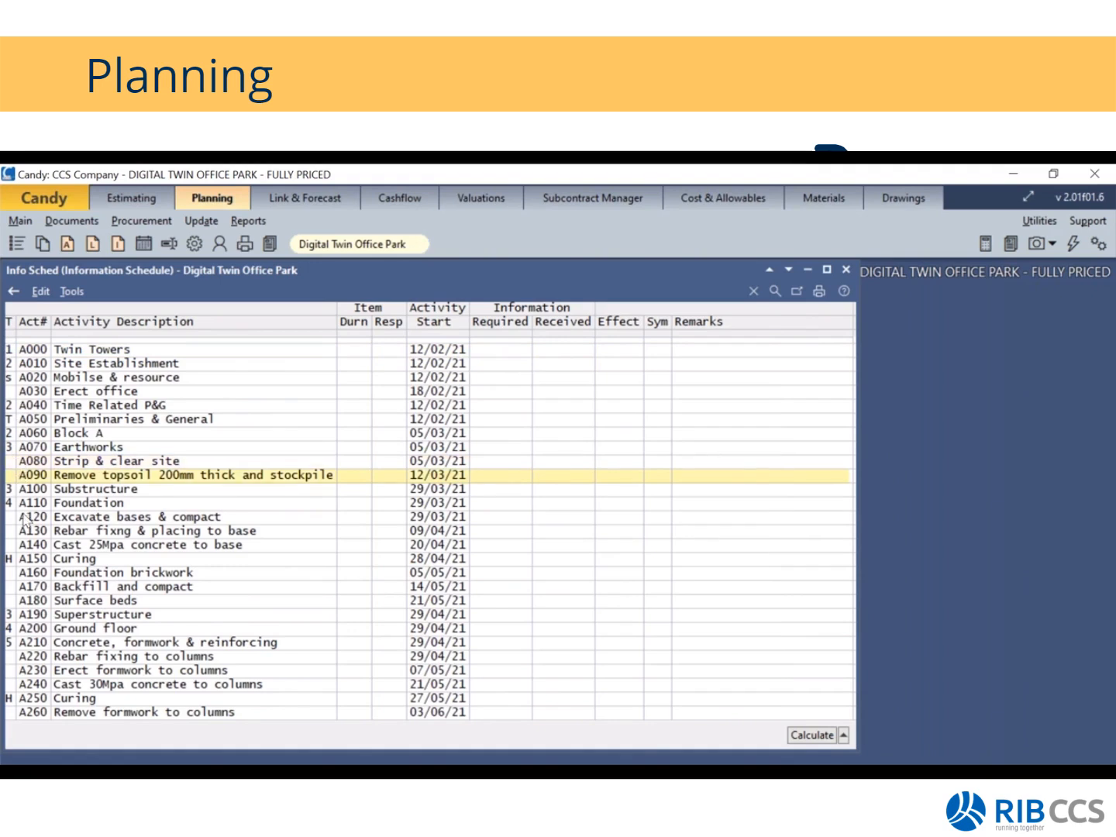
pyautogui.click(78, 447)
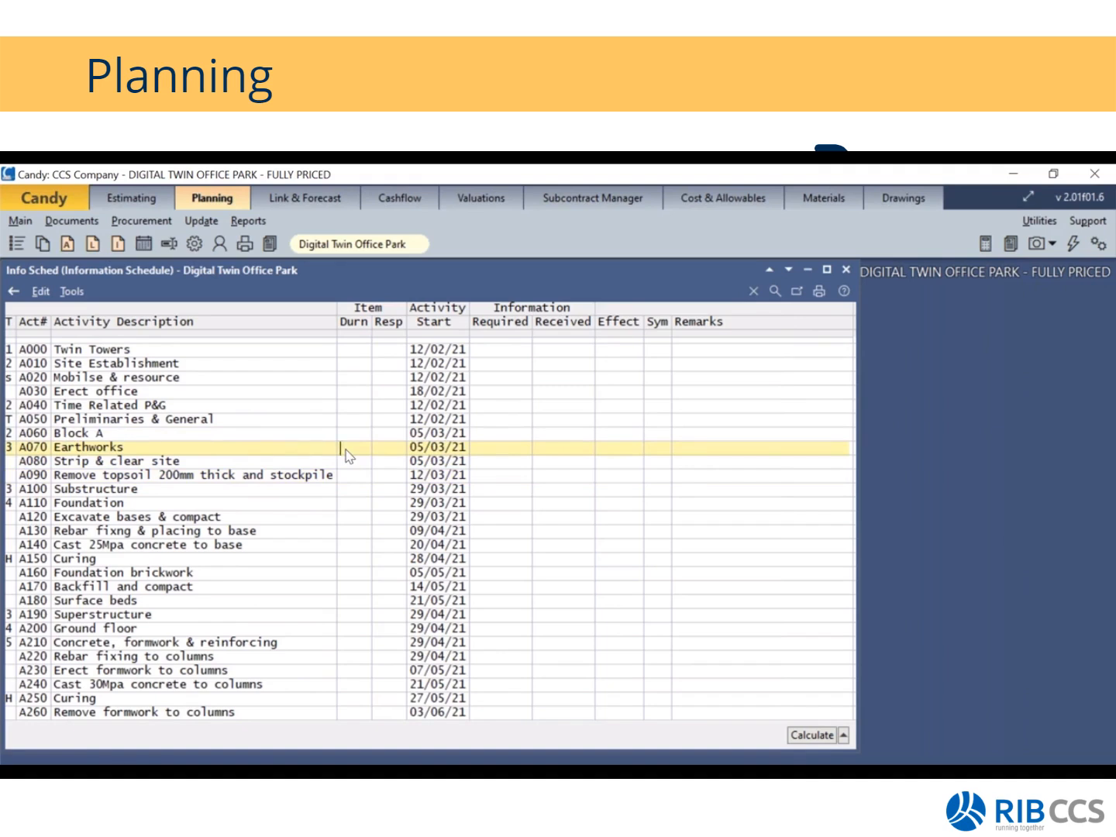
pyautogui.write('333')
pyautogui.press('BackSpace')
pyautogui.press('BackSpace')
pyautogui.press('BackSpace')
pyautogui.press('Return')
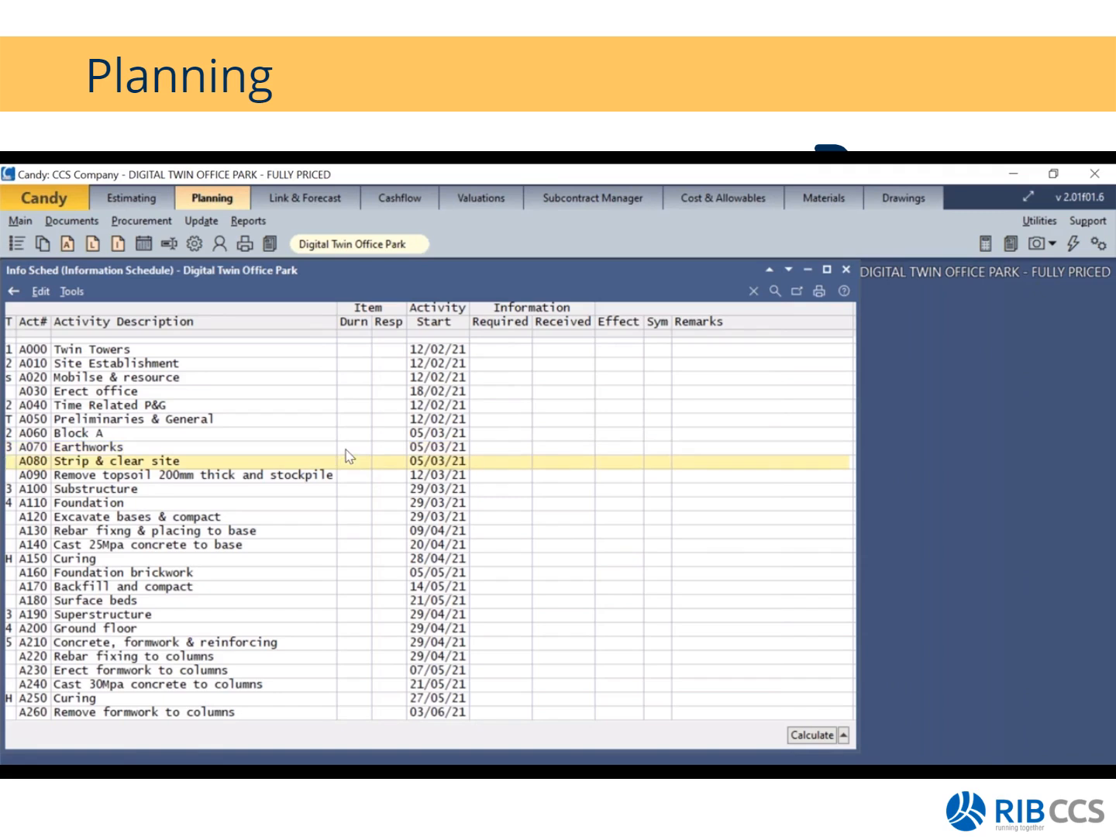
# - Insert a new information item described as General Arrangements beneath activity A090, Remove topsoil 200mm thick and stockpile
pyautogui.click(346, 450)
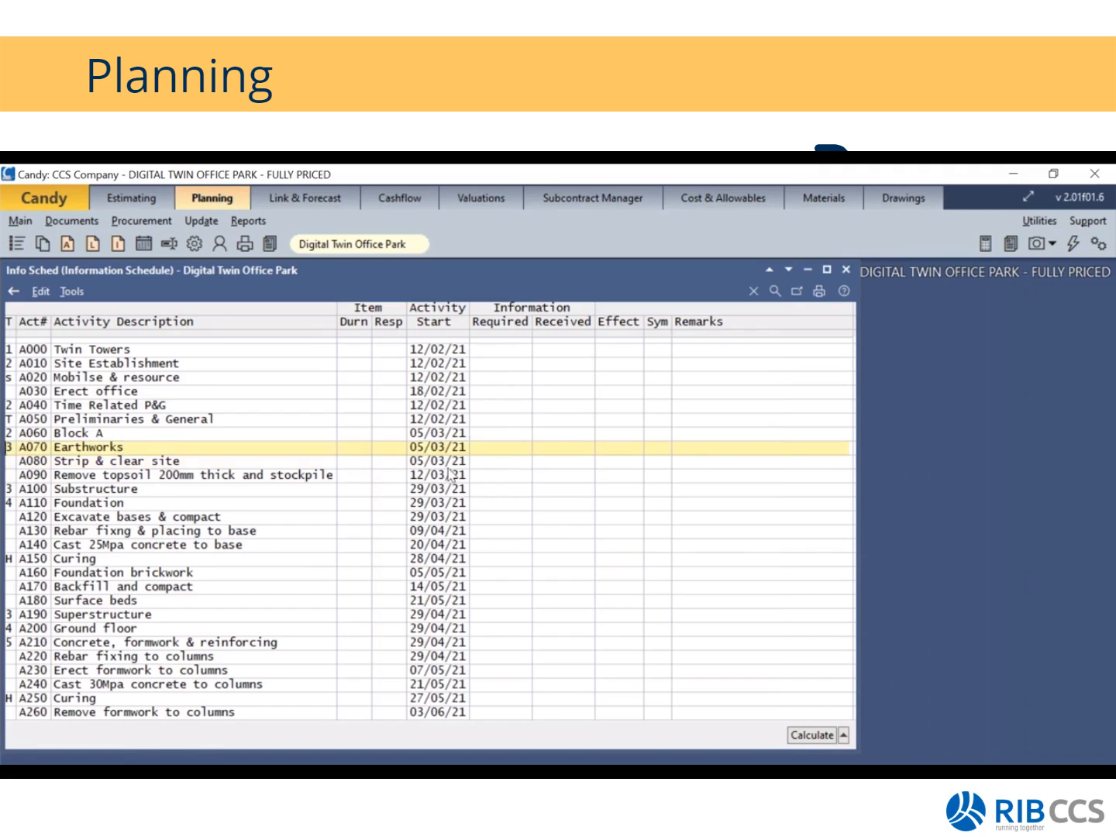
pyautogui.click(116, 463)
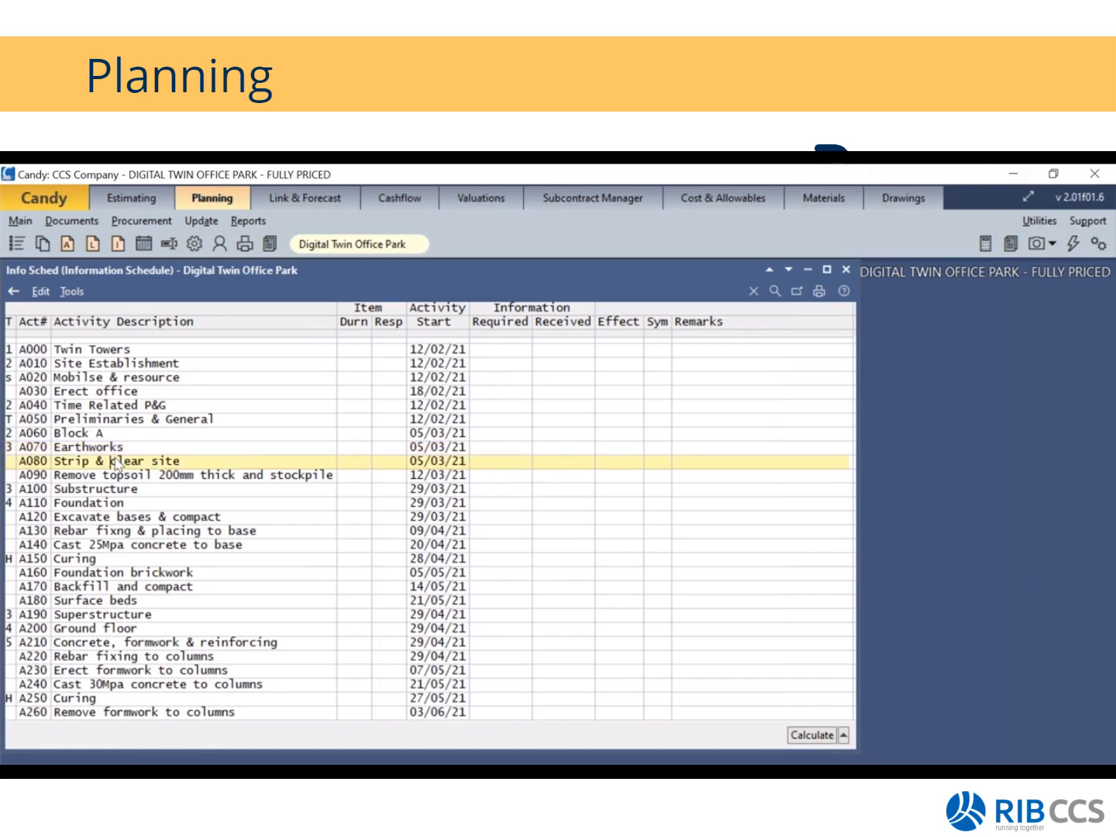
pyautogui.press('Down')
pyautogui.press('Down')
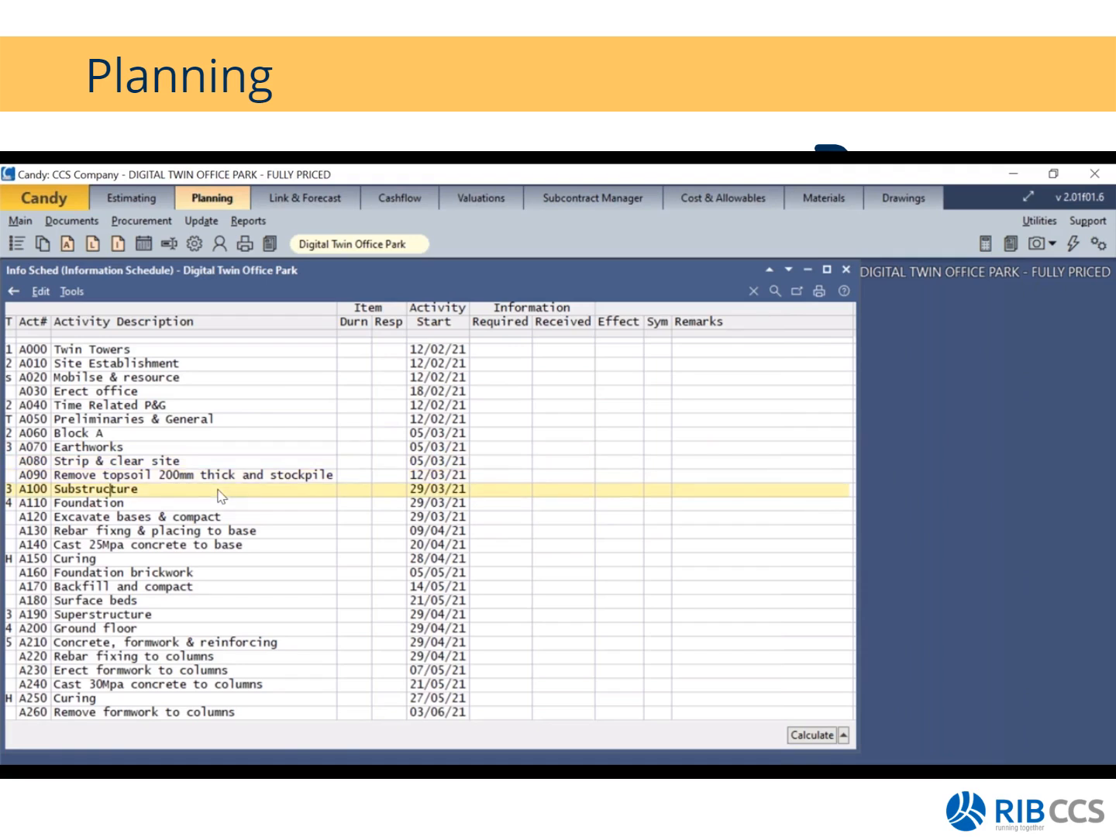
pyautogui.press('Insert')
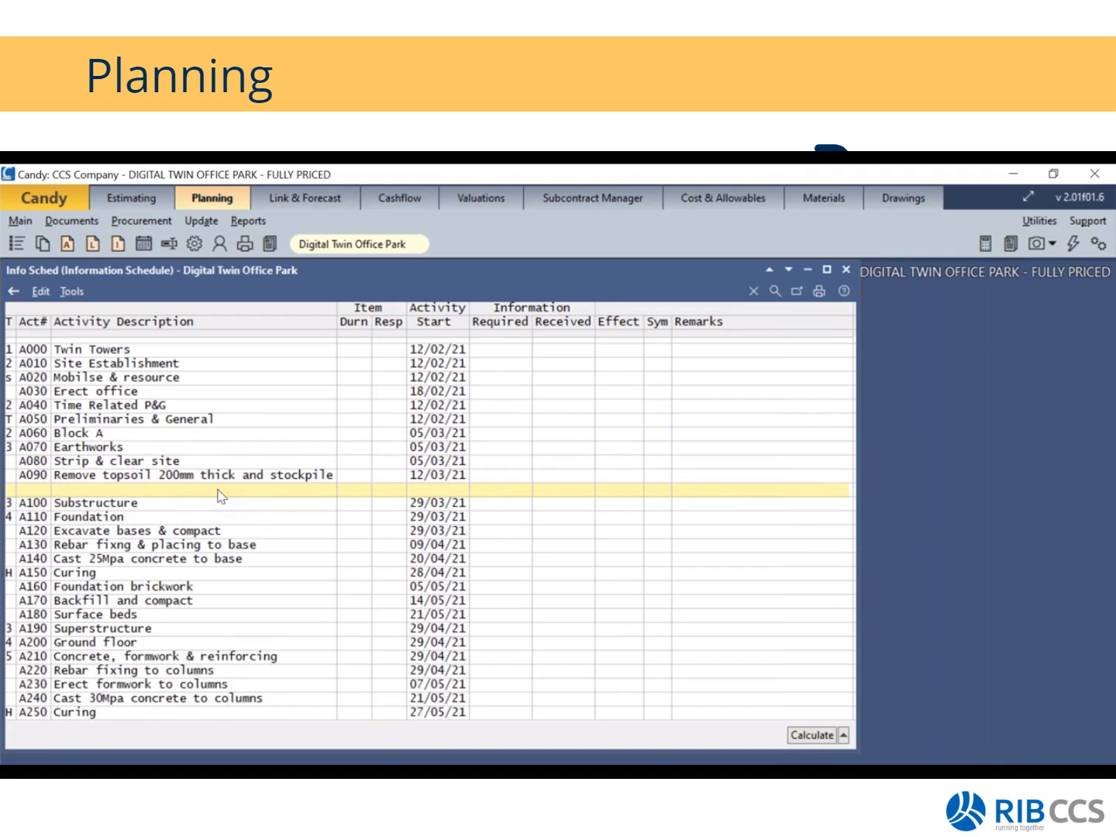
pyautogui.write('General Arrangements')
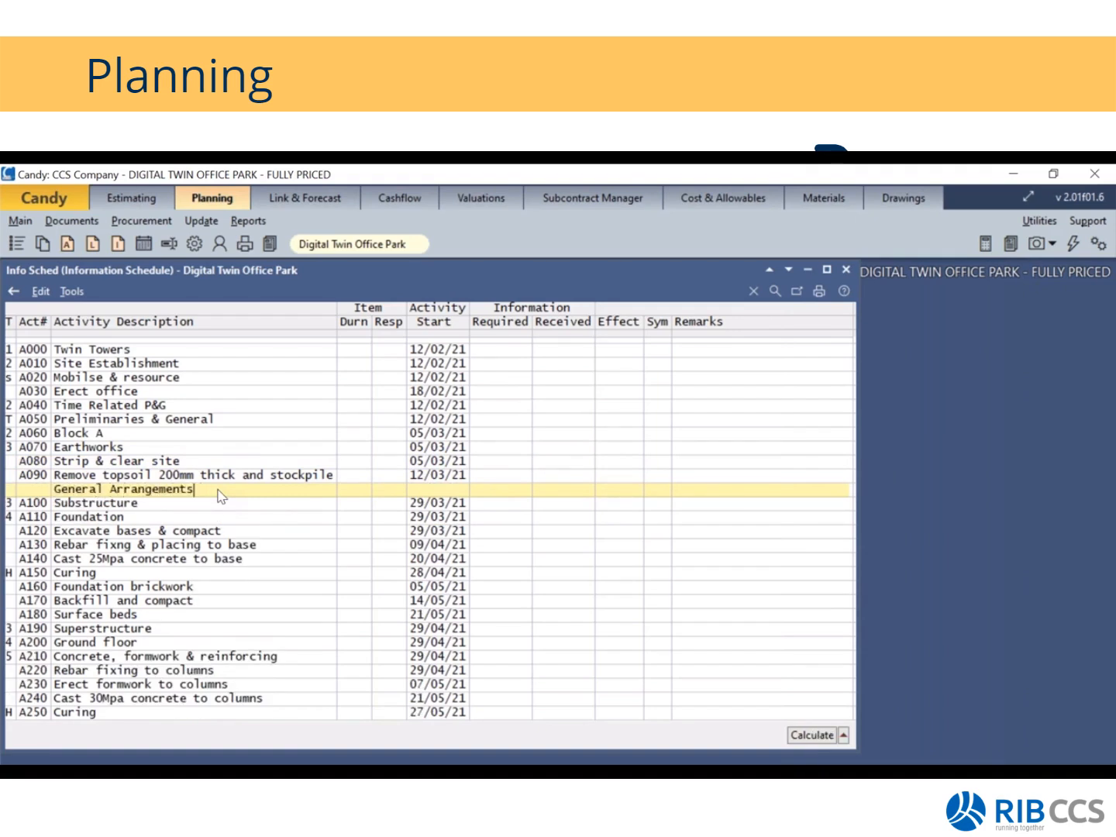
pyautogui.press('Return')
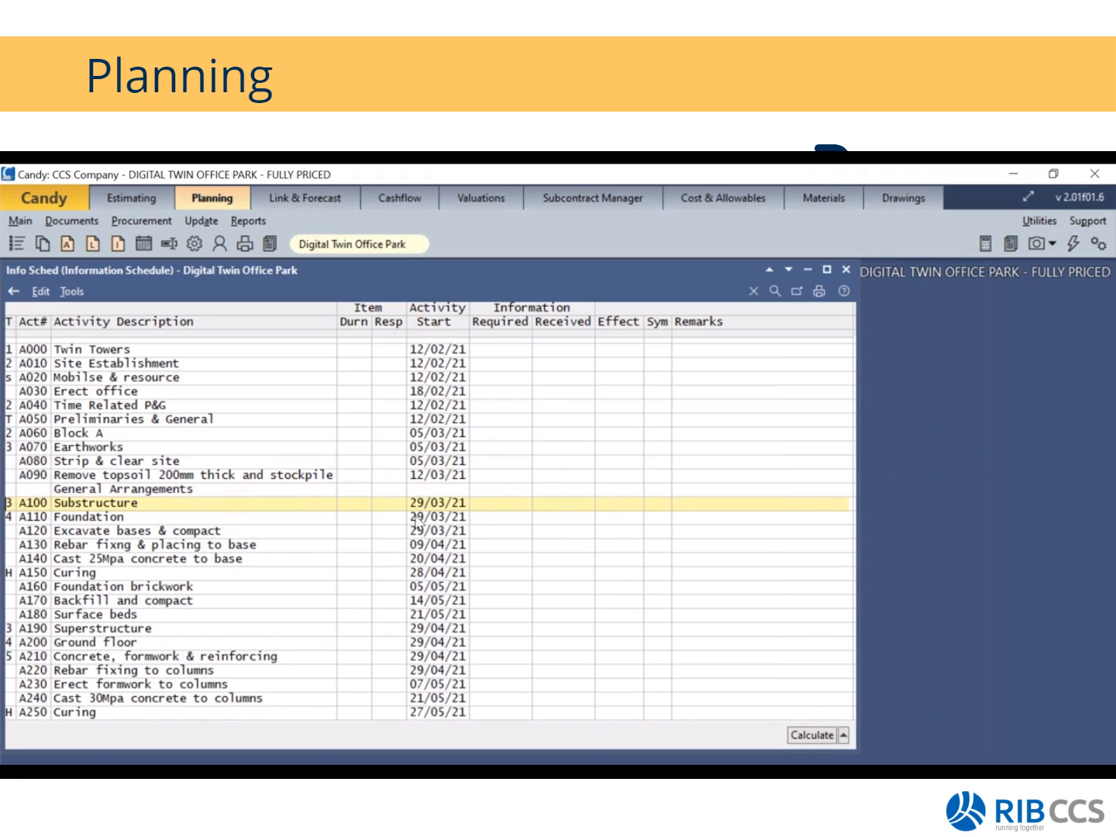
# - Give the General Arrangements item under the topsoil activity a duration of 10 and responsibility Eng
pyautogui.click(359, 492)
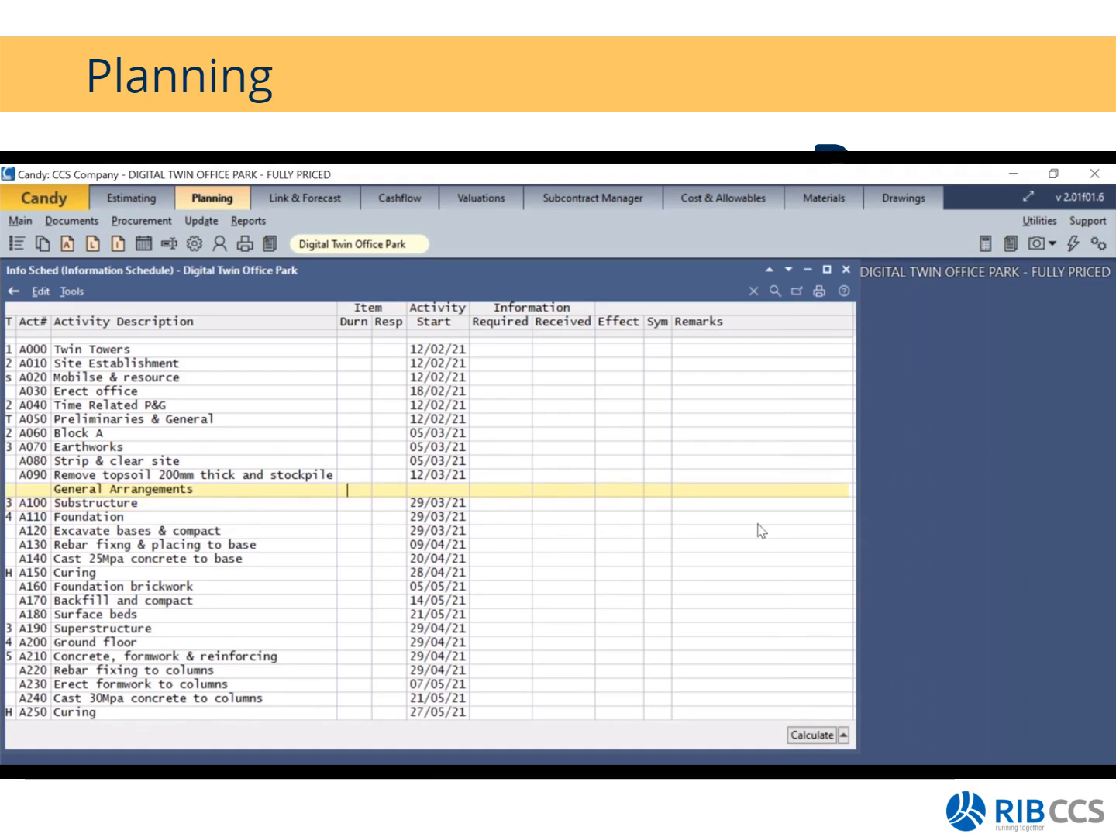
pyautogui.write('10')
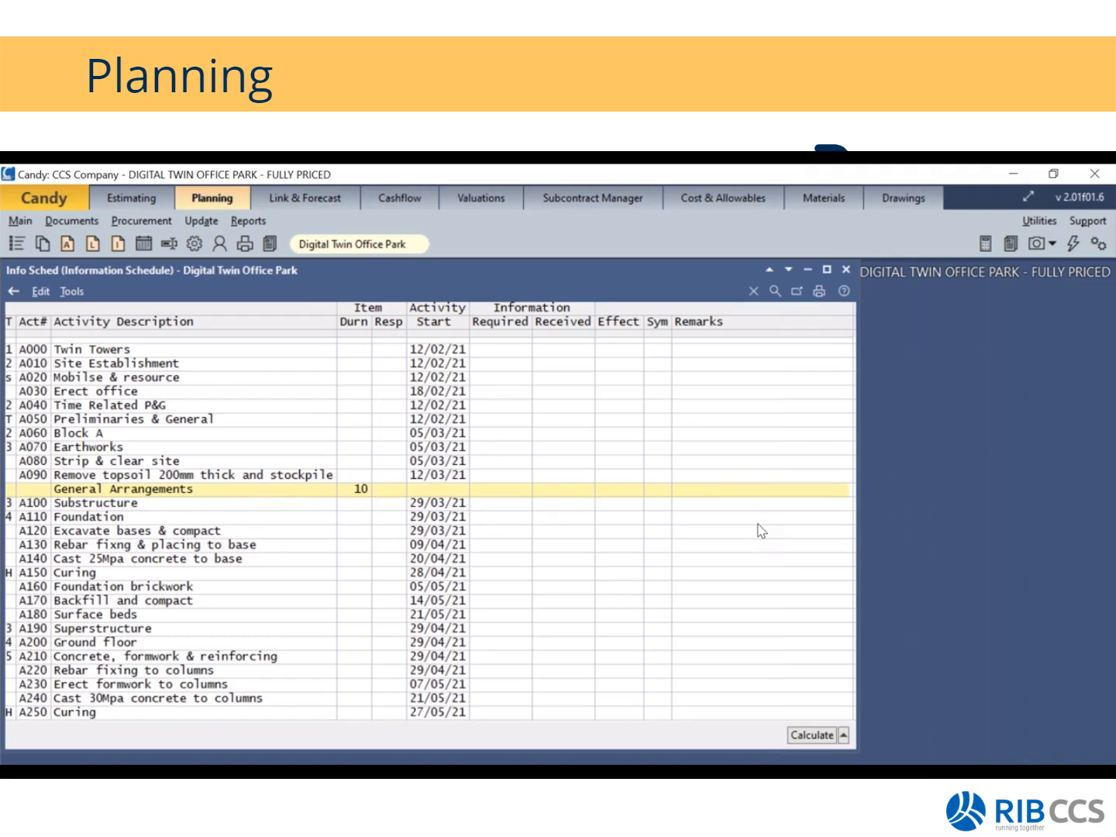
pyautogui.press('Tab')
pyautogui.write('Eng')
pyautogui.press('Return')
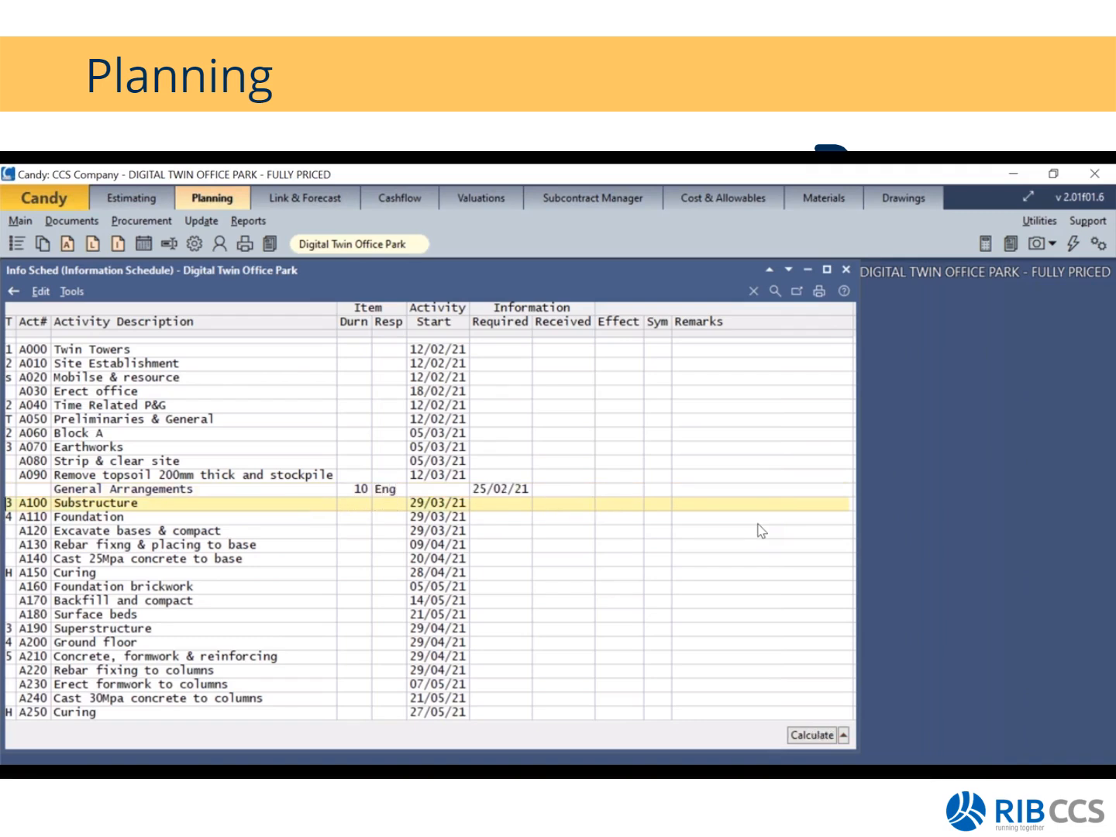
pyautogui.click(511, 491)
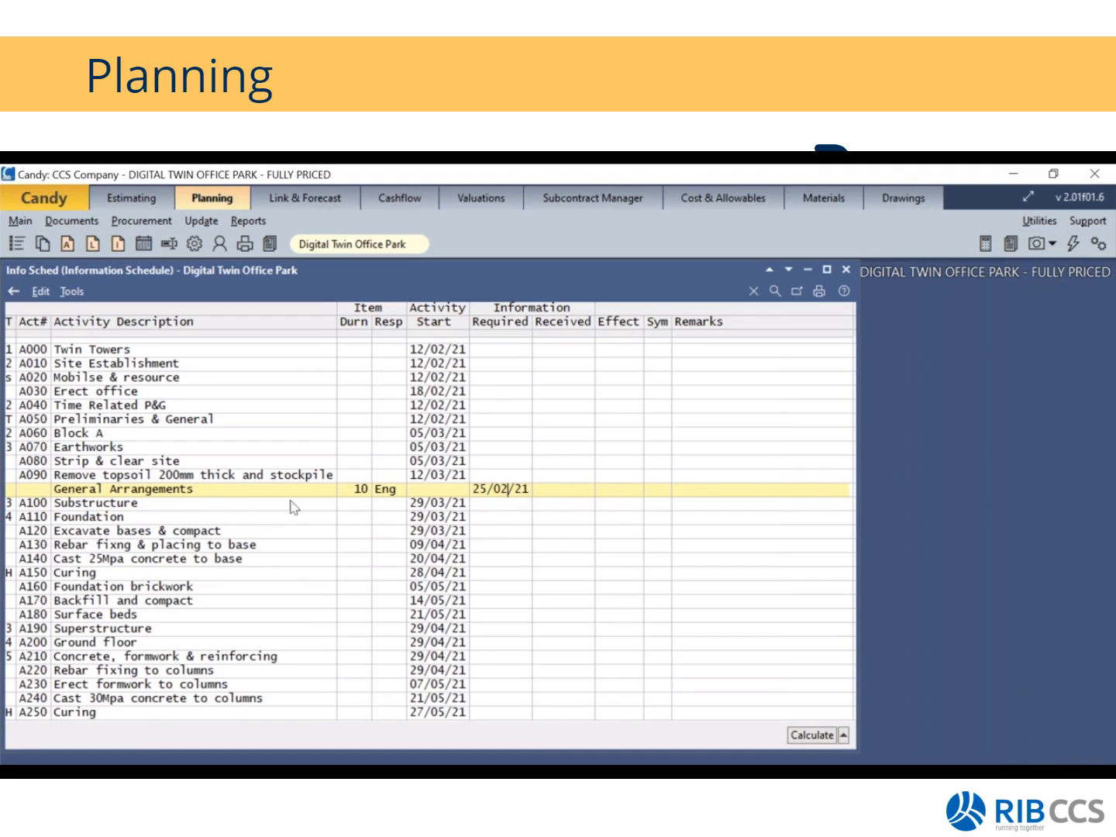
# - Insert blank rows beneath activity A130, rebar fixing and placing to base, and describe the first one as General Arrangements
pyautogui.click(81, 551)
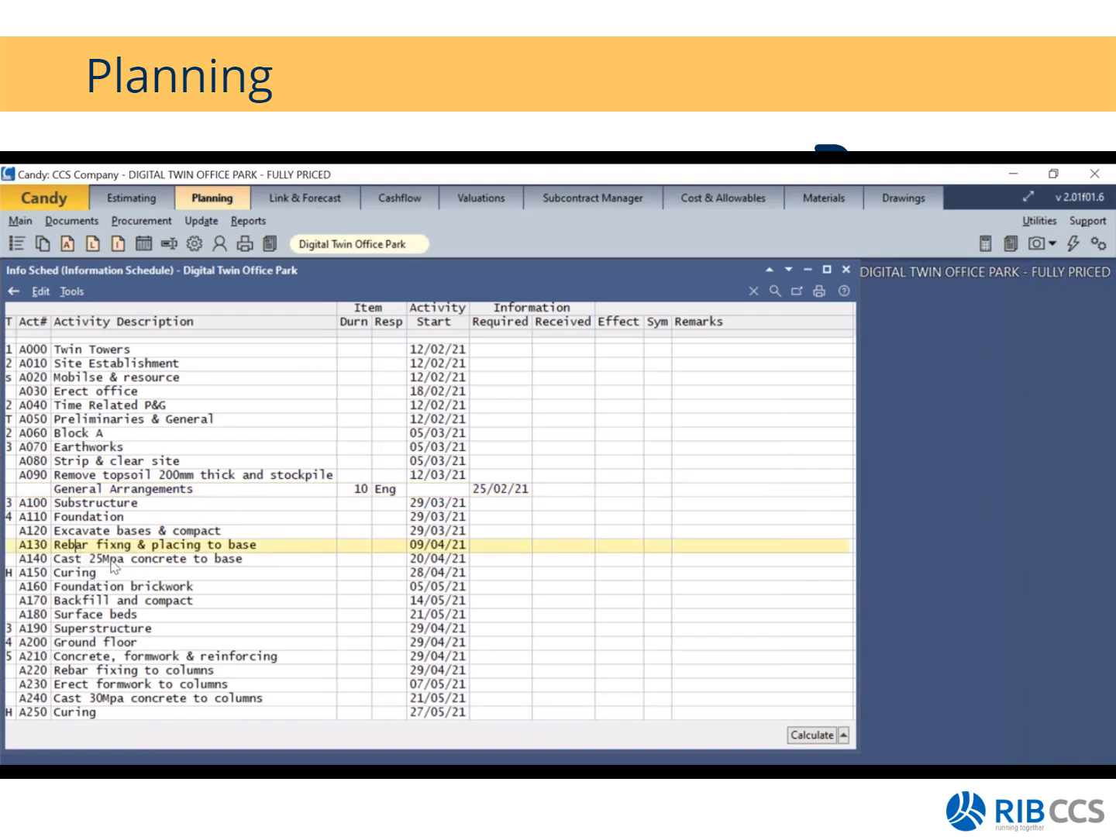
pyautogui.click(111, 561)
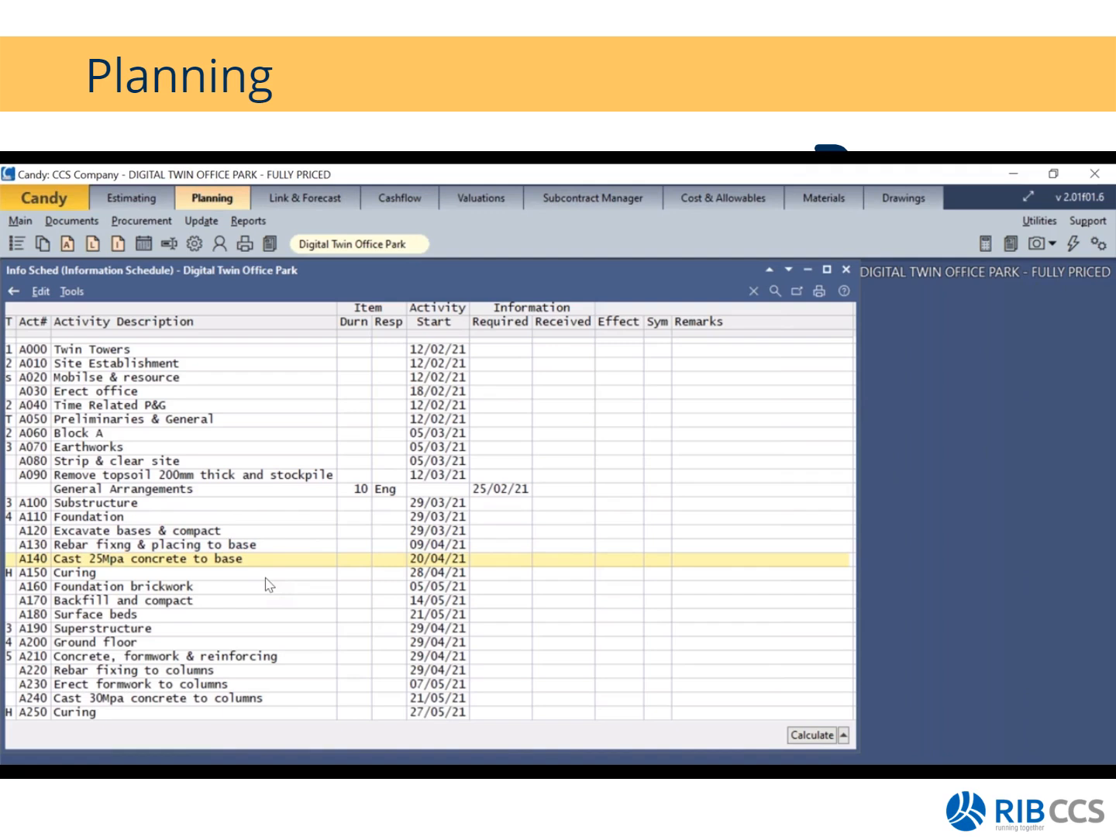
pyautogui.press('Insert')
pyautogui.press('Insert')
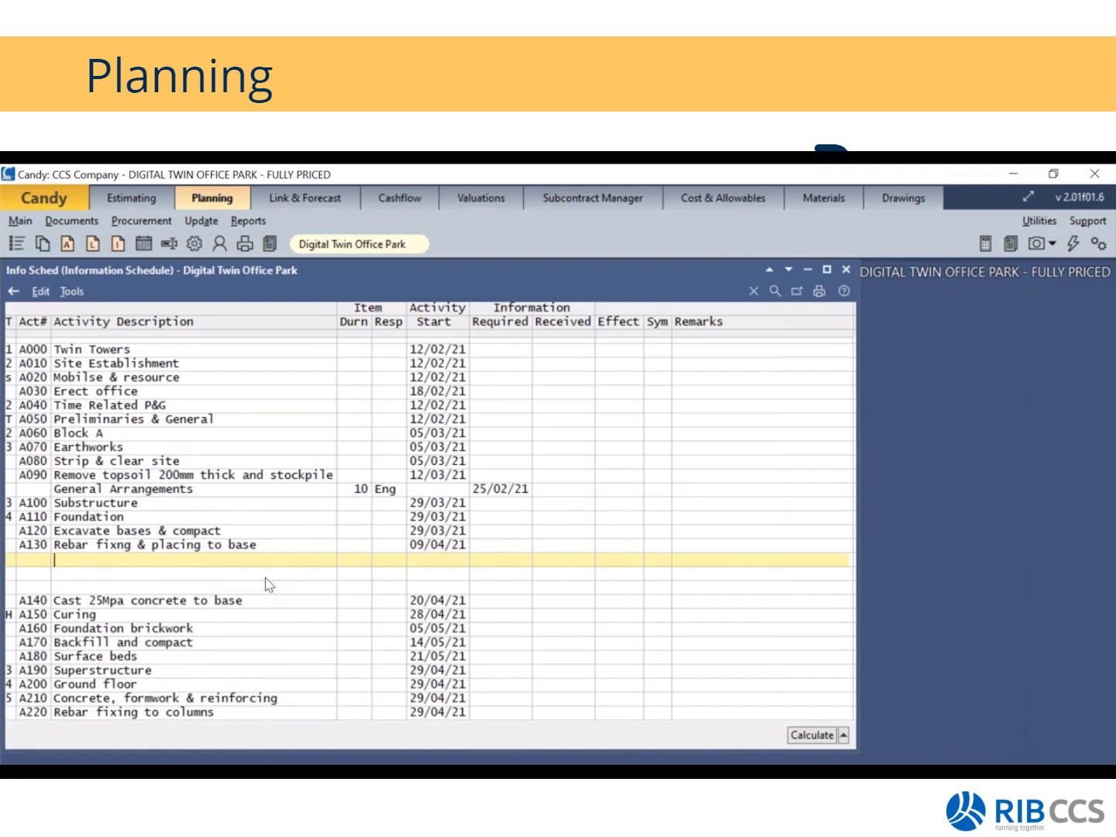
pyautogui.write('General Arrangement')
pyautogui.press('BackSpace')
pyautogui.write('s')
pyautogui.press('Return')
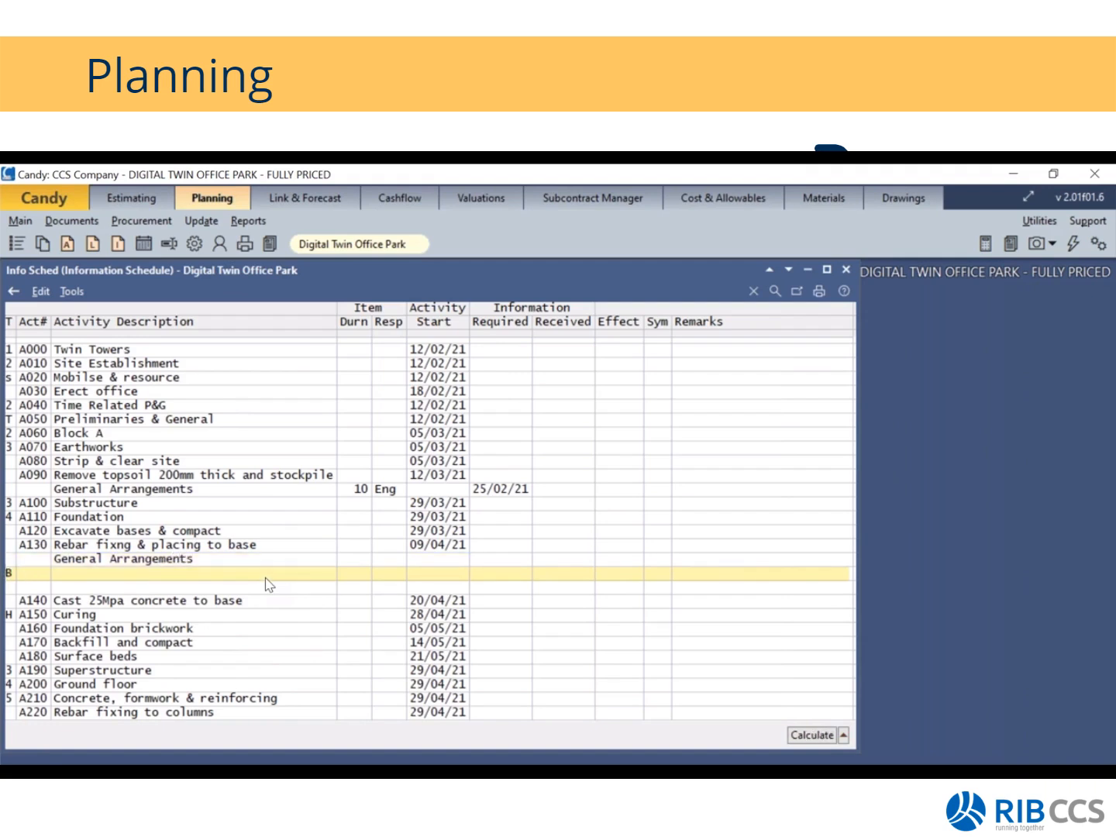
# - Add Bending Schedule and Cast Items as the remaining information items under the rebar fixing activity A130
pyautogui.press('Tab')
pyautogui.write('Bending Schedule')
pyautogui.press('Return')
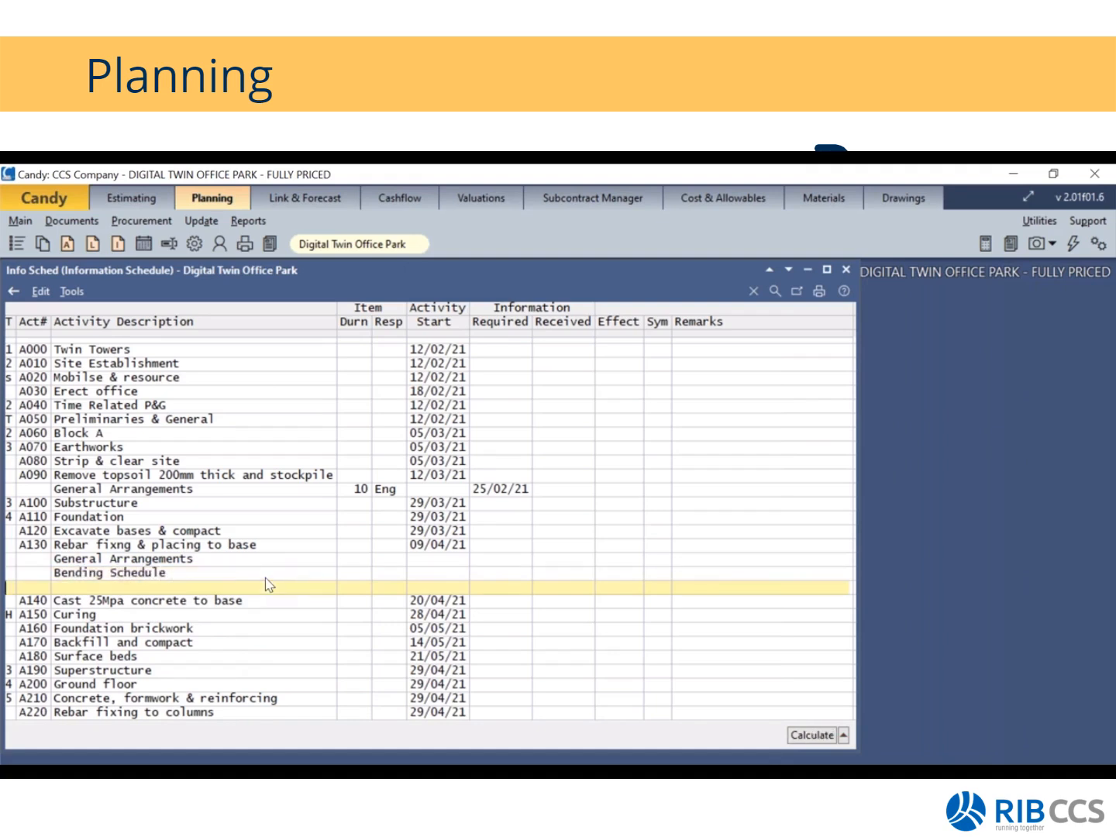
pyautogui.press('Tab')
pyautogui.write('Cast Intems')
pyautogui.press('Tab')
# - Set the durations under A130 to 10 for General Arrangements, 5 for Bending Schedule and 19 for Cast Items
pyautogui.press('Up')
pyautogui.press('Up')
pyautogui.write('10')
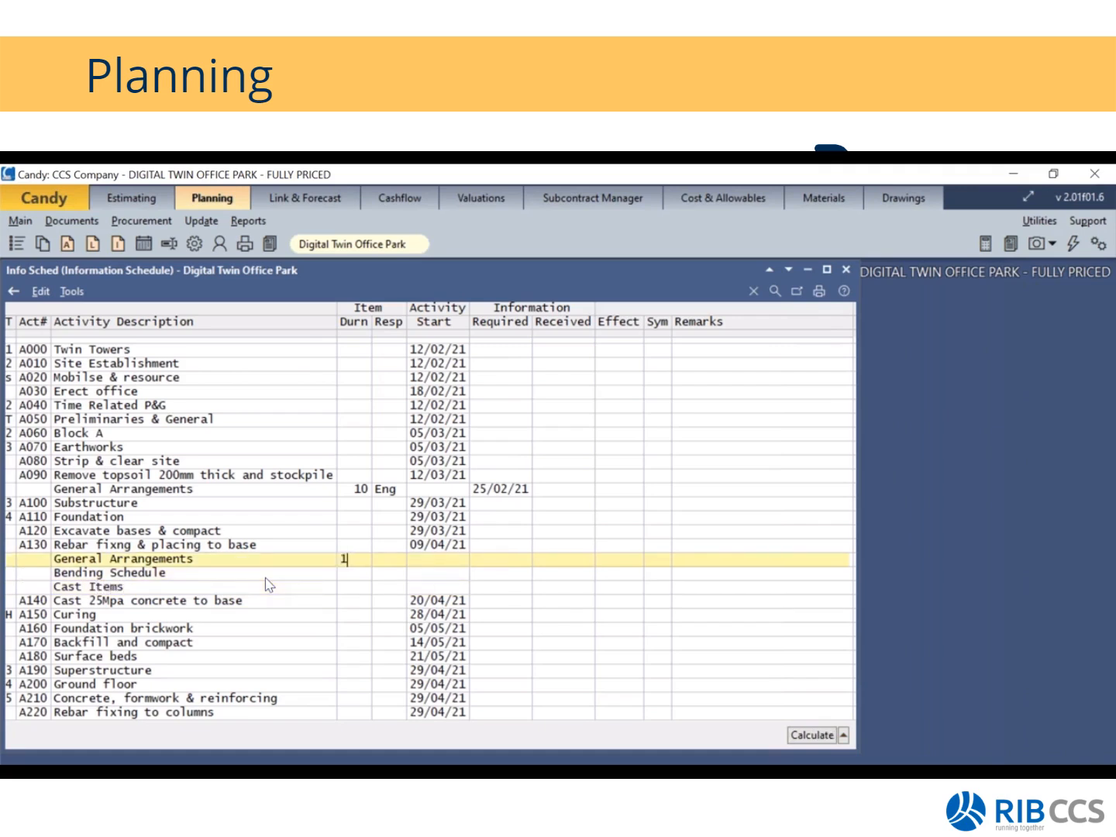
pyautogui.press('Return')
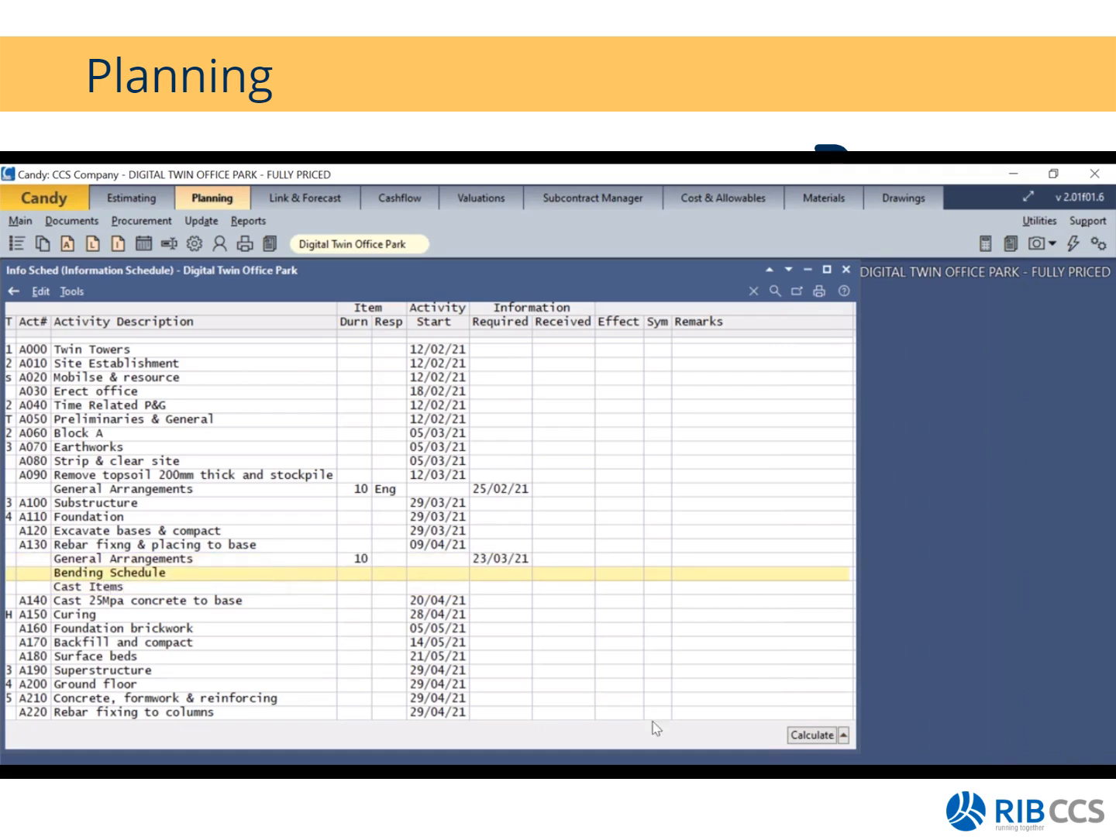
pyautogui.write('5')
pyautogui.press('Return')
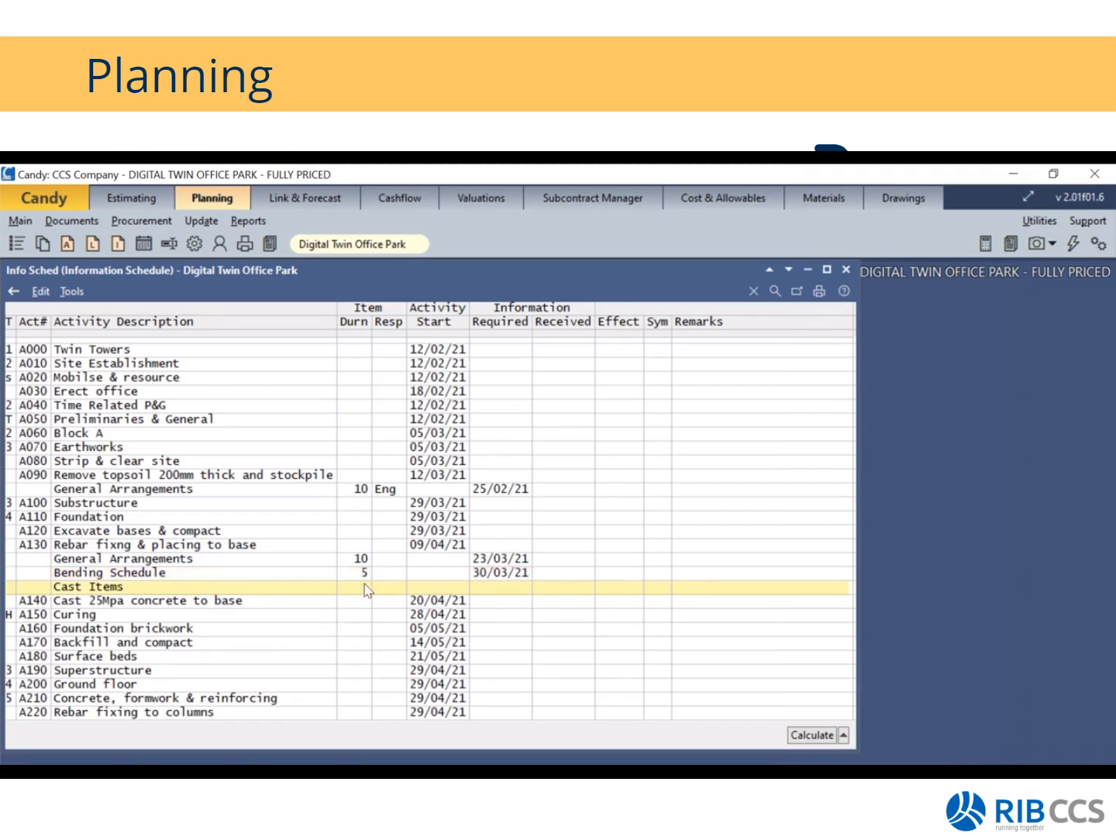
pyautogui.write('19')
pyautogui.press('Return')
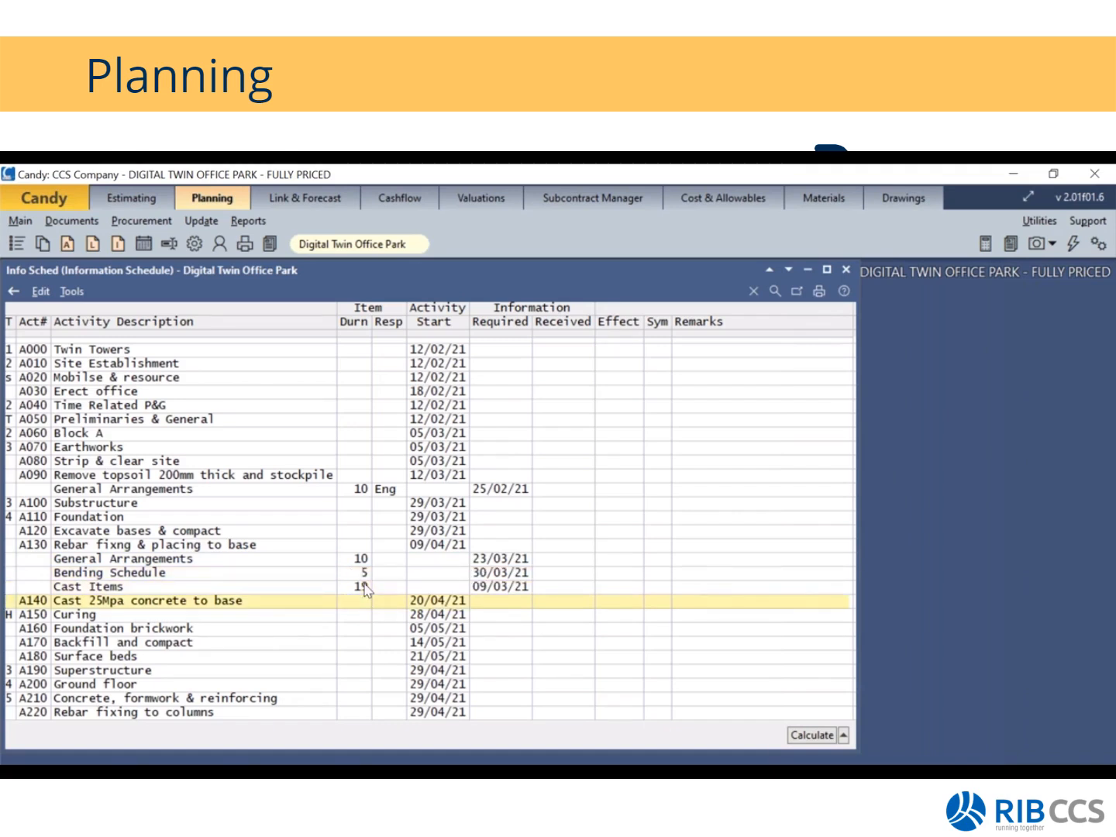
# - Examine the Information Required dates of the three items under A130 against that activity's start date
pyautogui.press('Up')
pyautogui.press('Up')
pyautogui.press('Up')
pyautogui.press('Up')
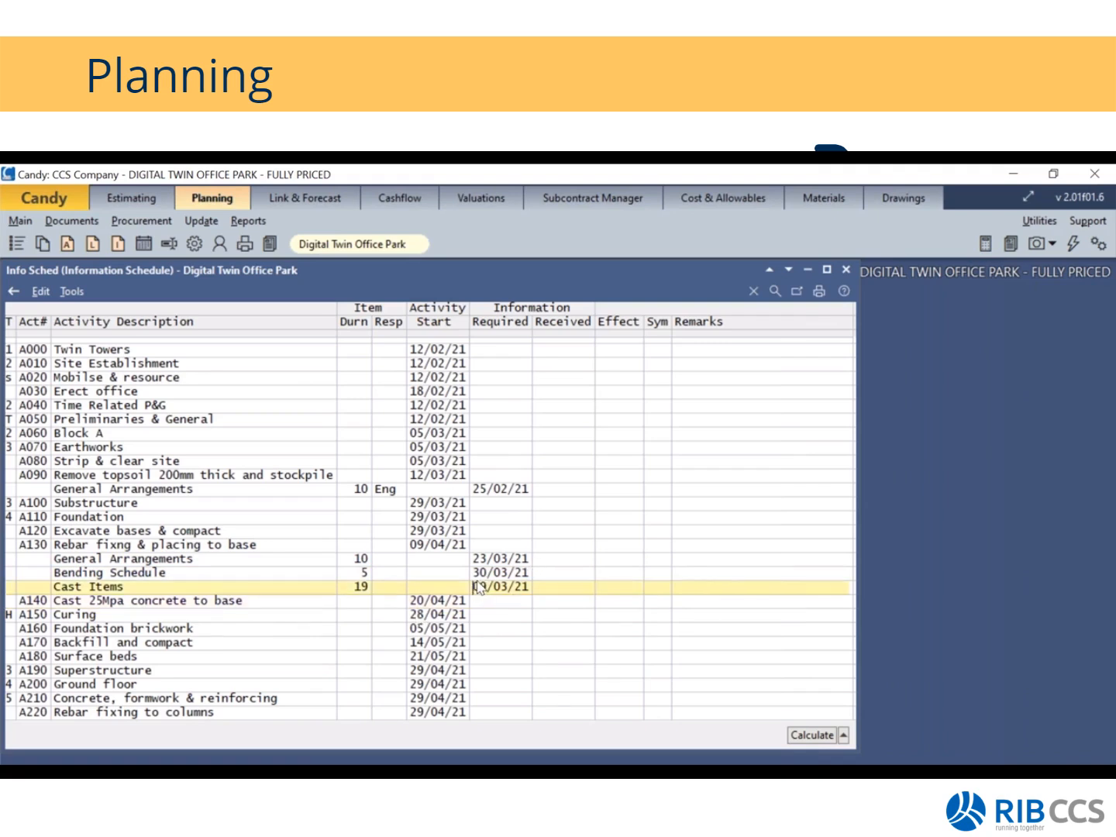
pyautogui.press('Down')
pyautogui.press('Down')
pyautogui.press('Down')
pyautogui.click(82, 548)
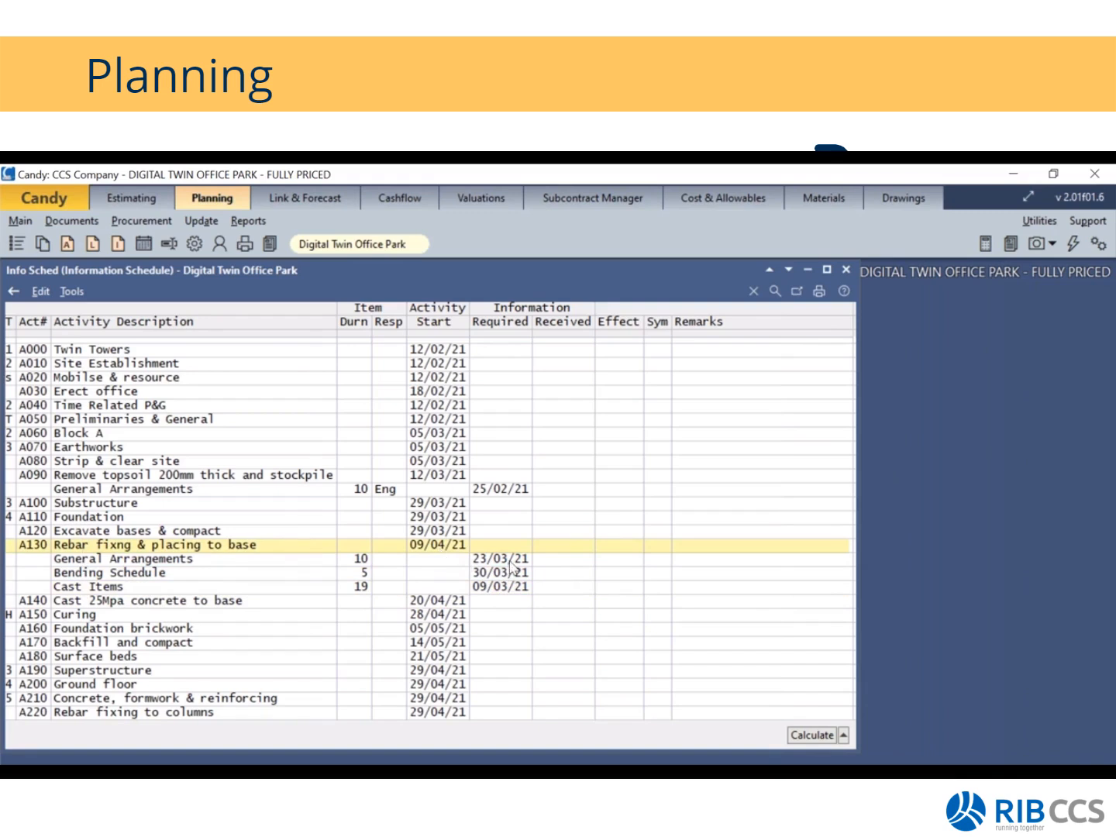
# - Choose Calculate using Base Program as the calculation basis for the information schedule
pyautogui.click(556, 562)
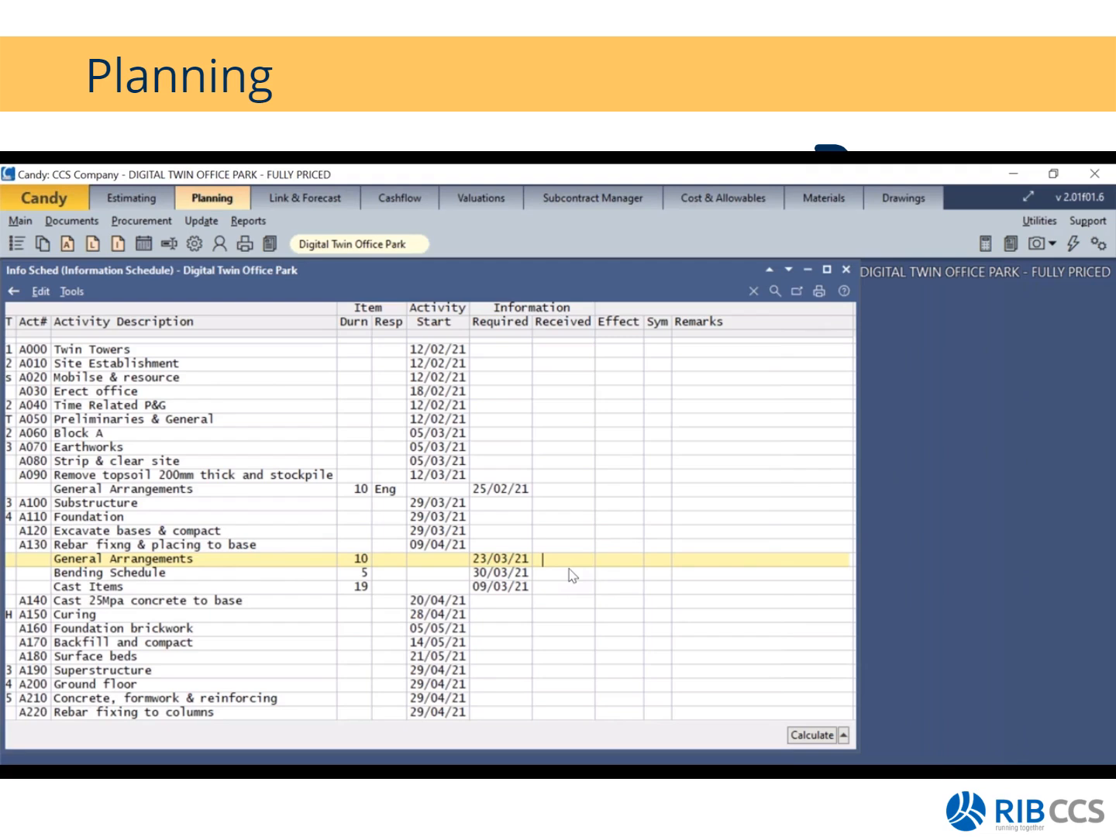
pyautogui.click(843, 735)
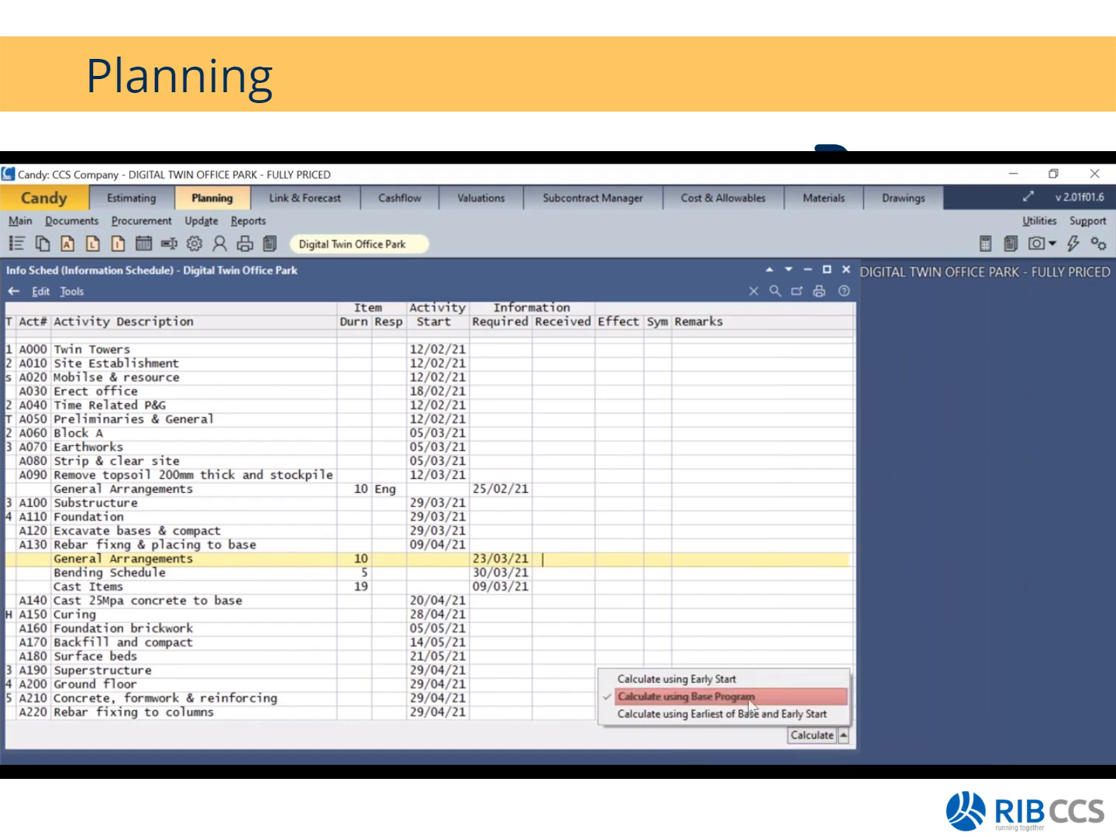
pyautogui.click(676, 701)
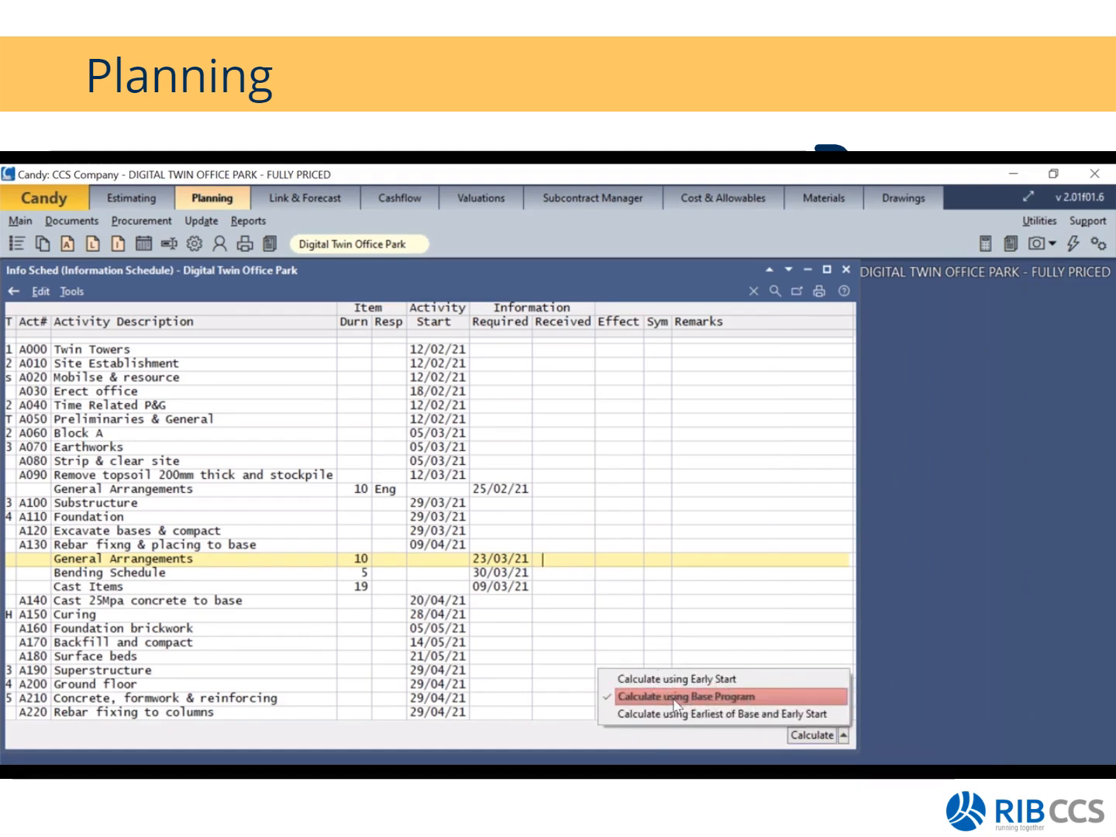
# - Enter 03/03/21 as the Information Received date for General Arrangements under the topsoil activity and check its effect
pyautogui.click(119, 493)
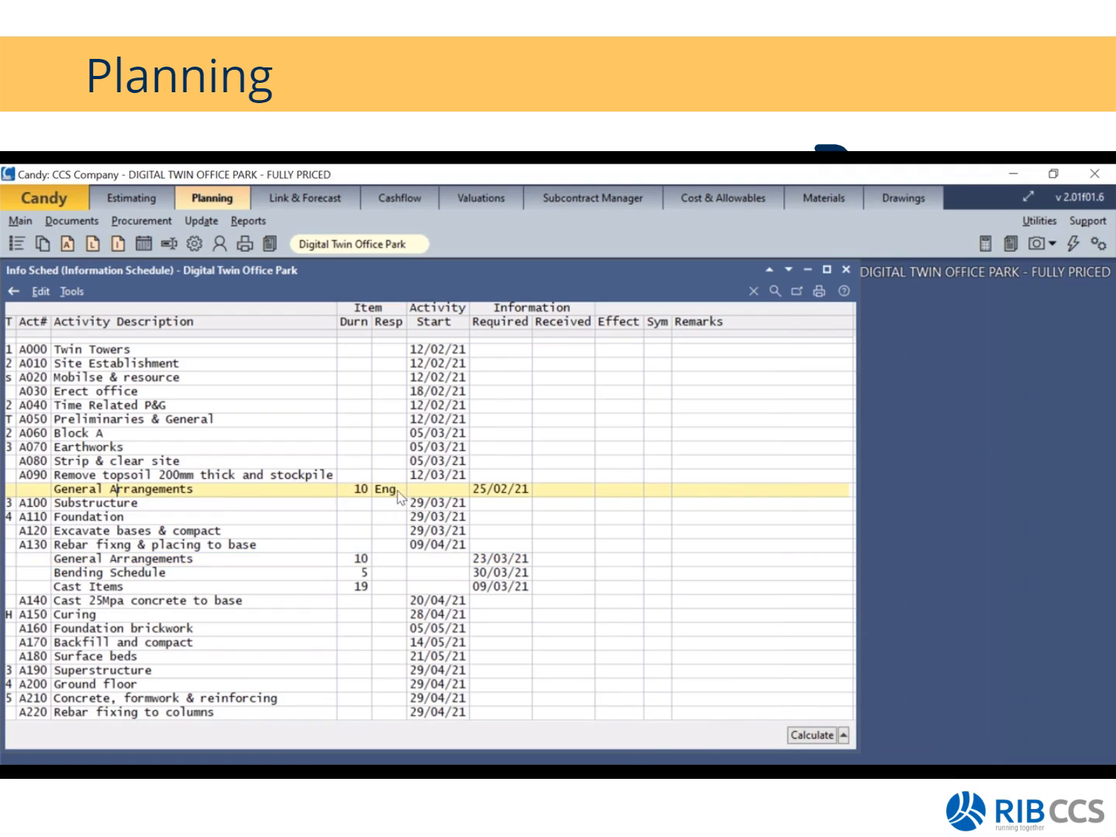
pyautogui.click(547, 495)
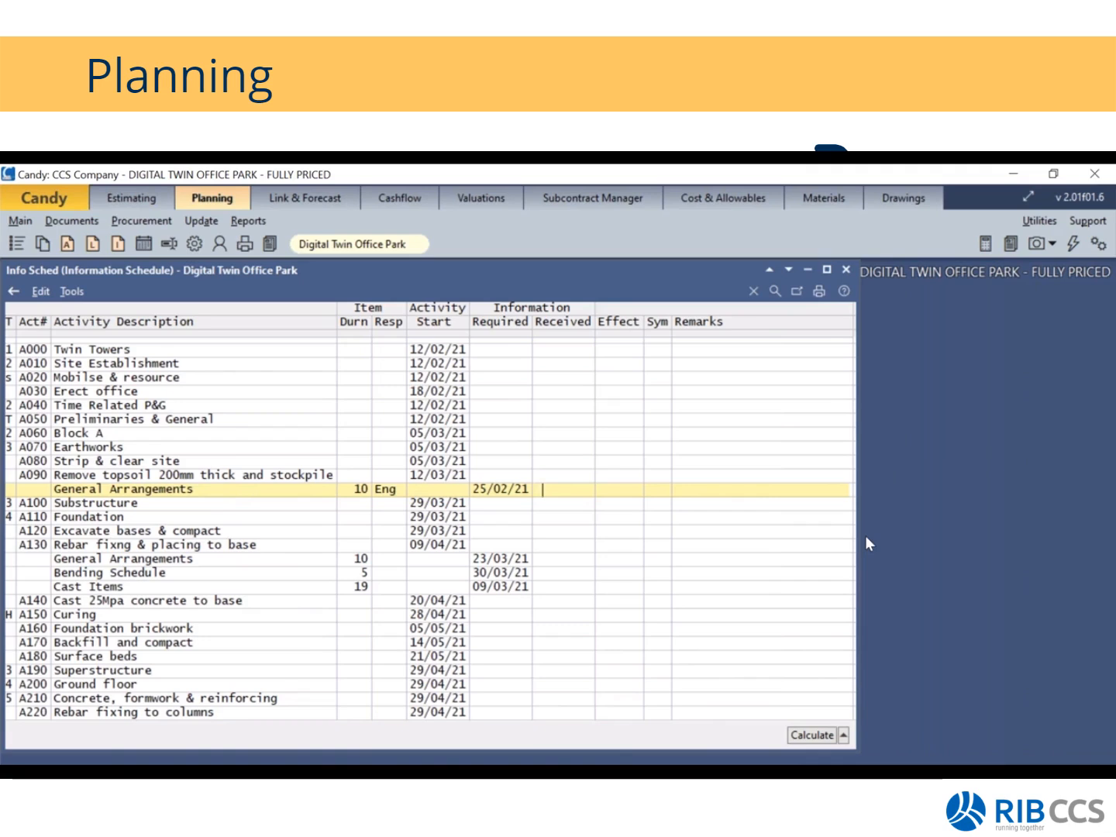
pyautogui.write('10')
pyautogui.press('Left')
pyautogui.press('Left')
pyautogui.write('03/03/')
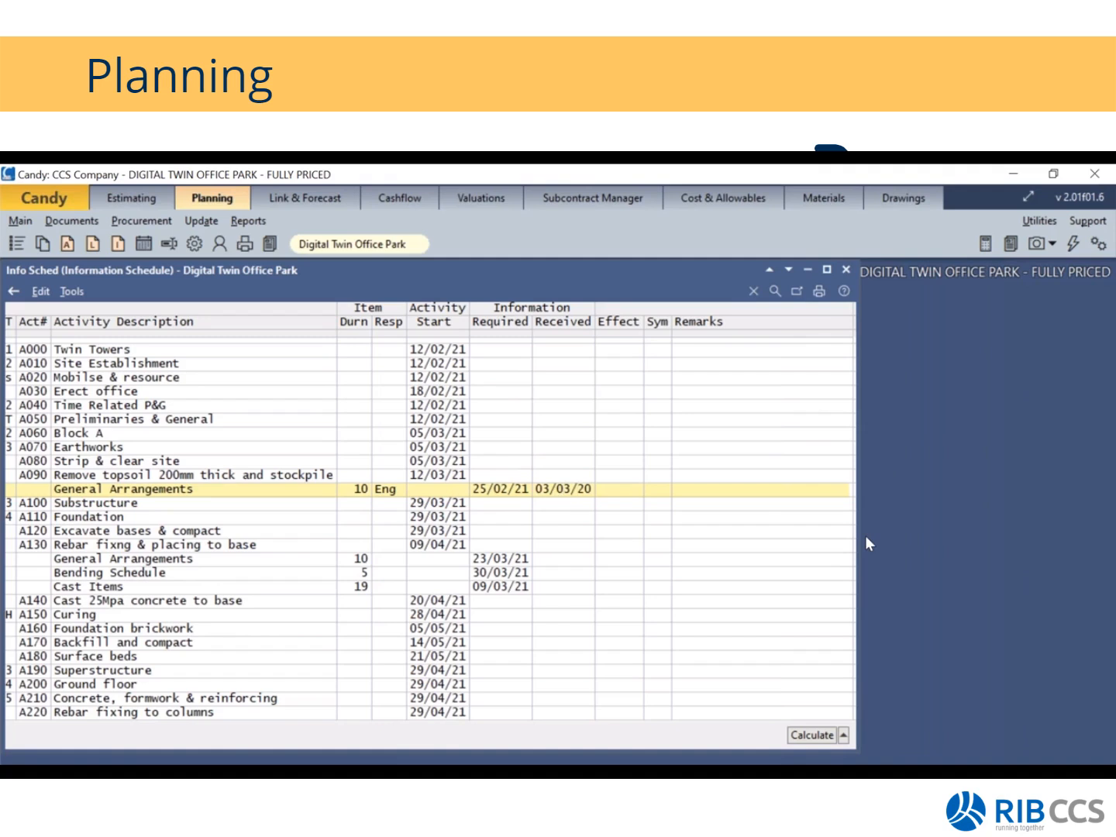
pyautogui.write('21')
pyautogui.press('Return')
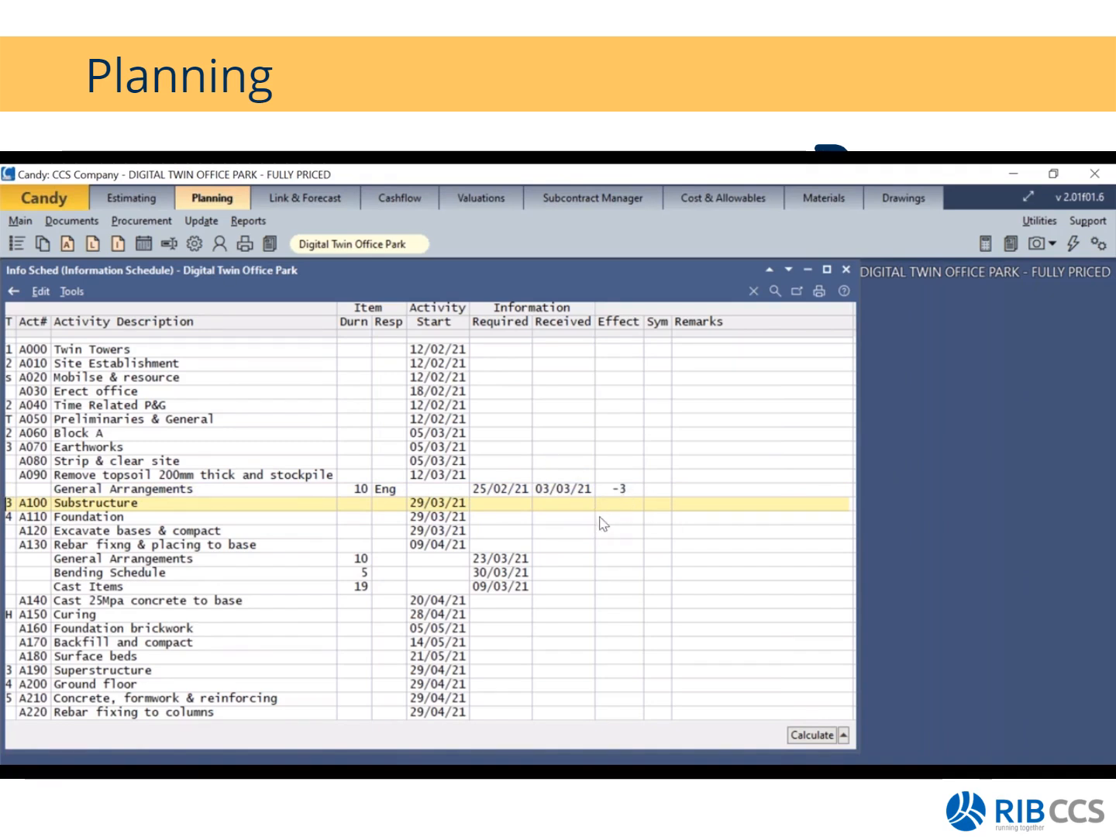
pyautogui.click(604, 492)
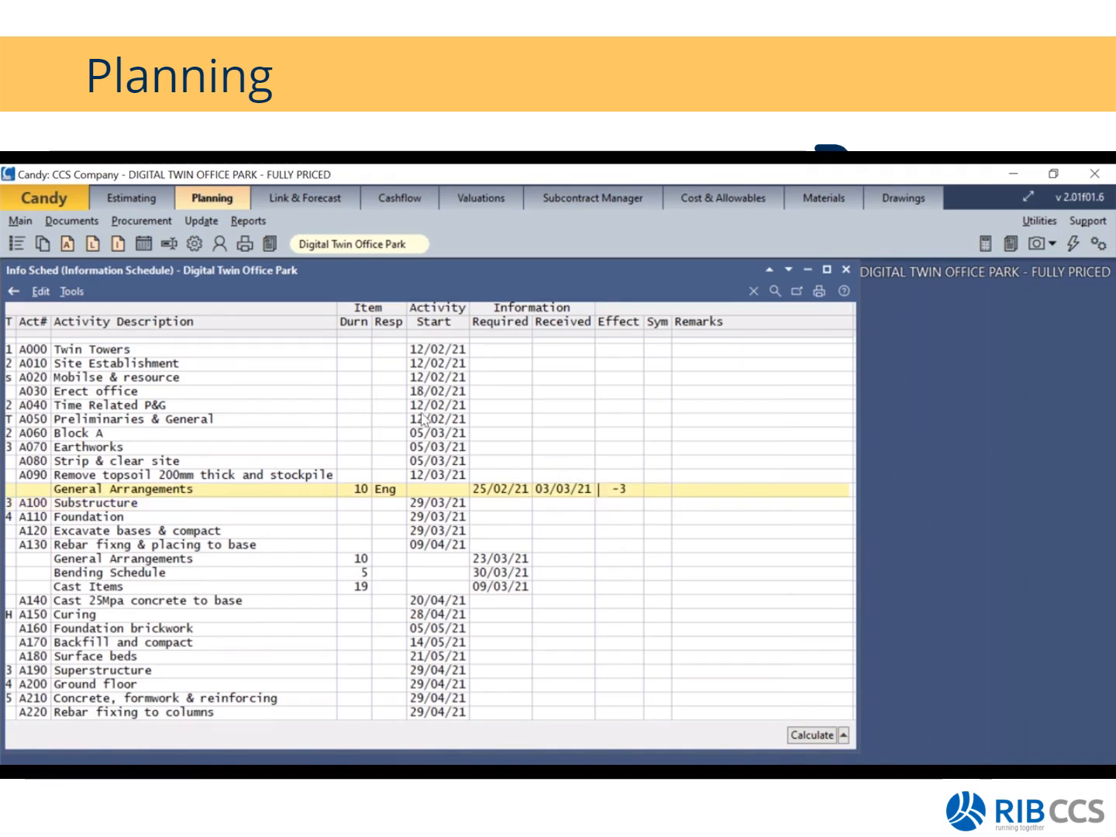
# - Export the information schedule to the program, clearing any existing information restraints
pyautogui.click(73, 293)
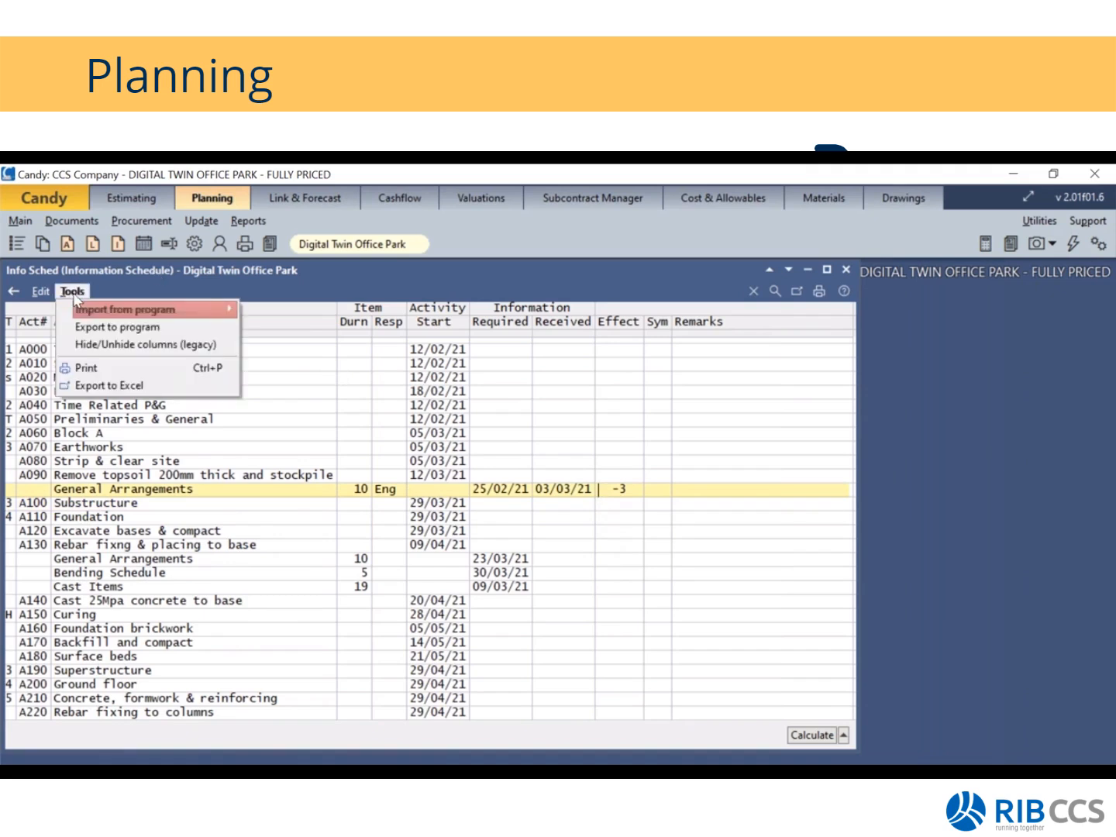
pyautogui.click(122, 331)
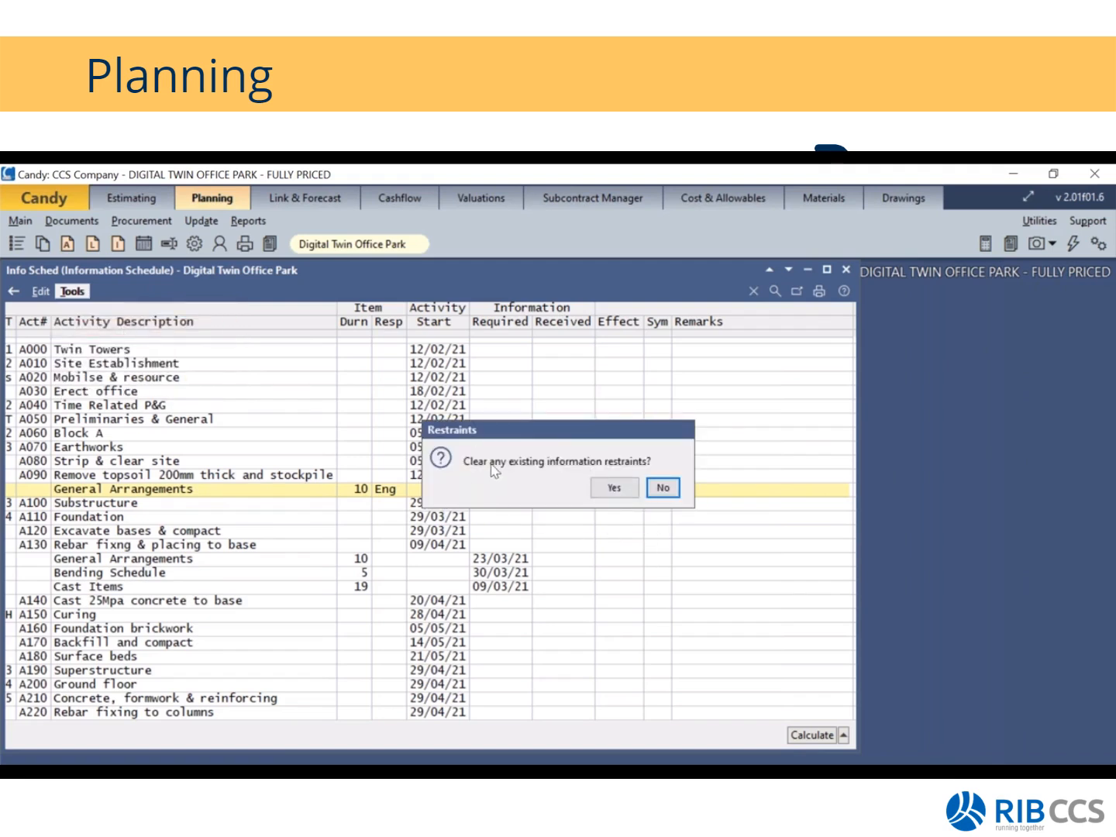
pyautogui.click(615, 490)
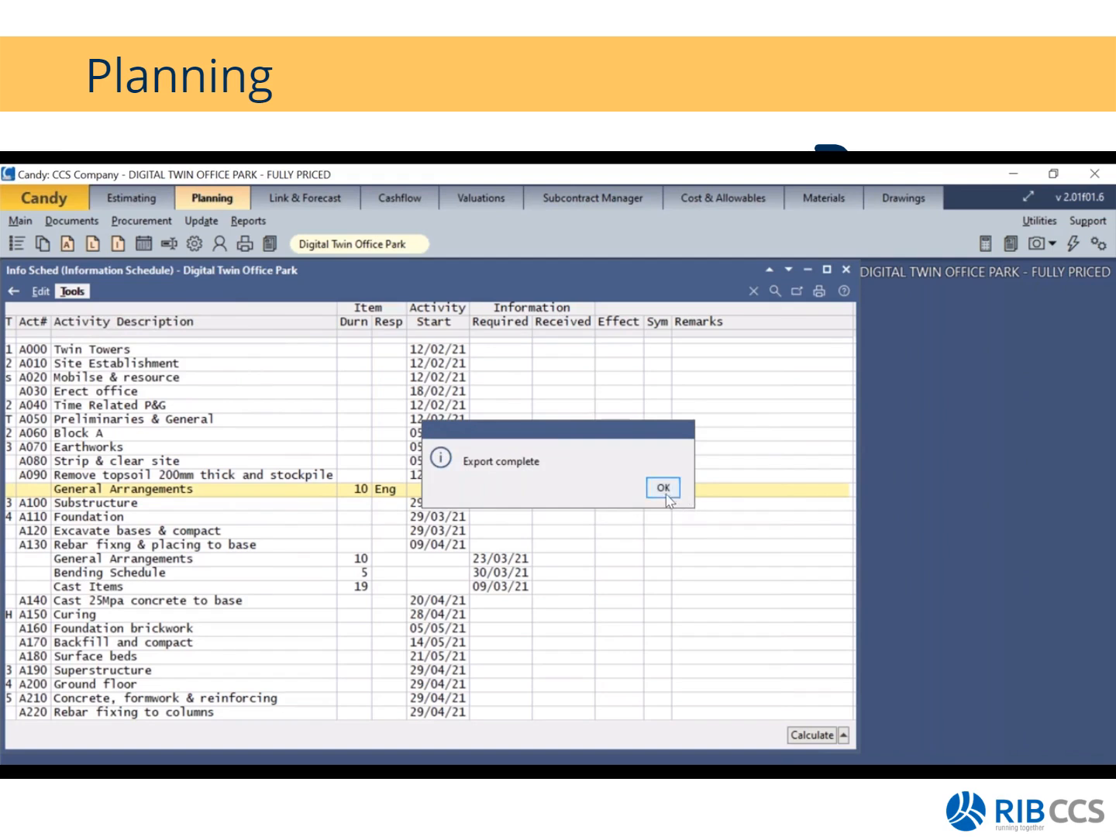
pyautogui.click(664, 493)
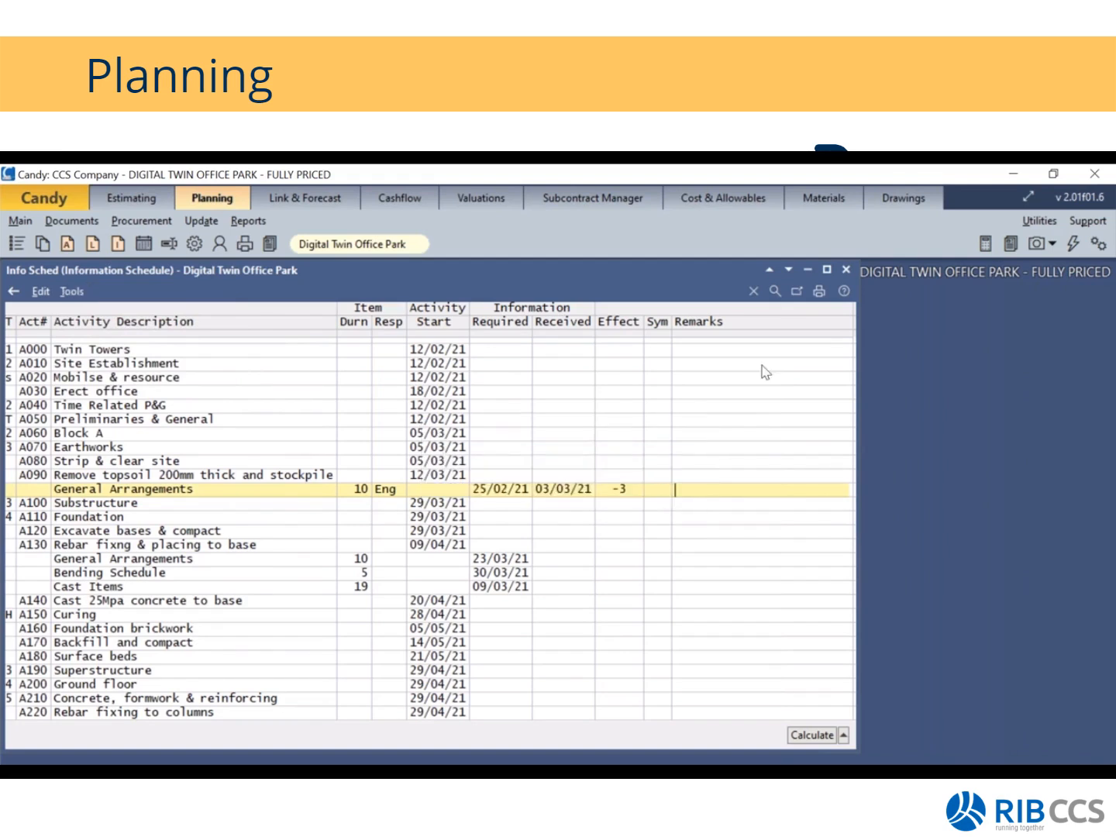
# - Open the 5.4 Barchart with Restraints document and recalculate the program with the exported information delay
pyautogui.click(847, 270)
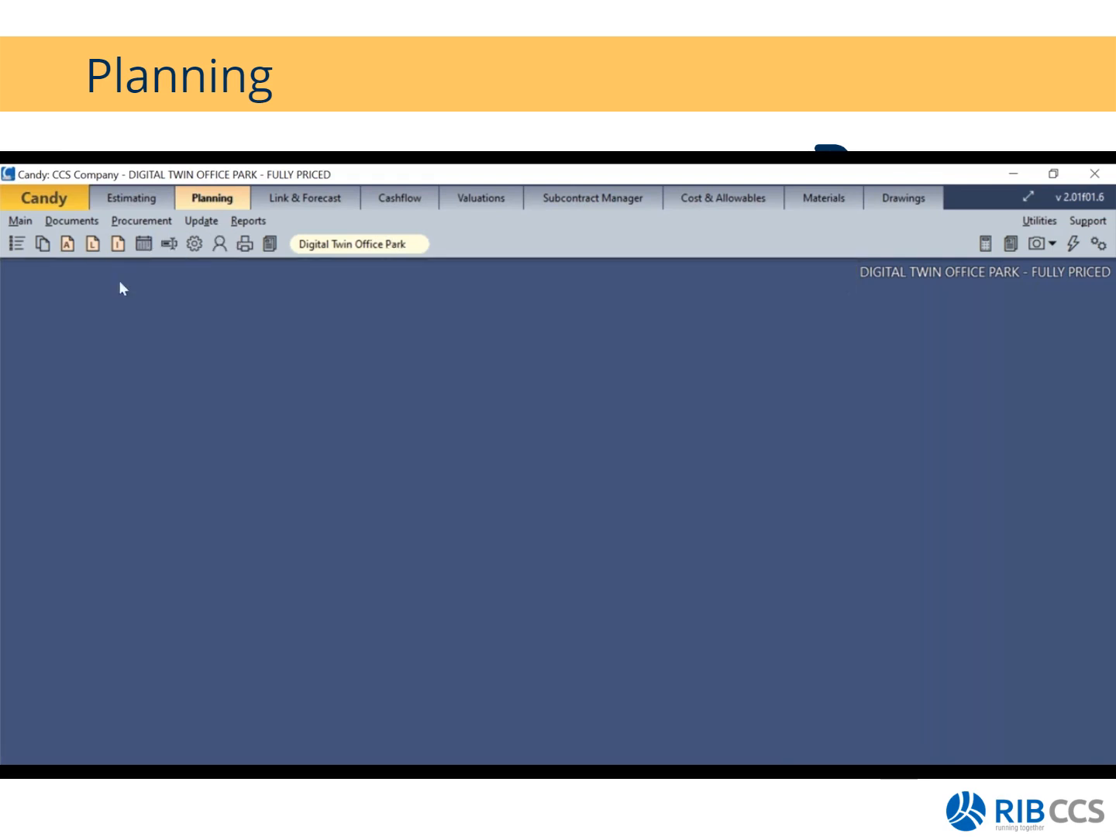
pyautogui.click(46, 244)
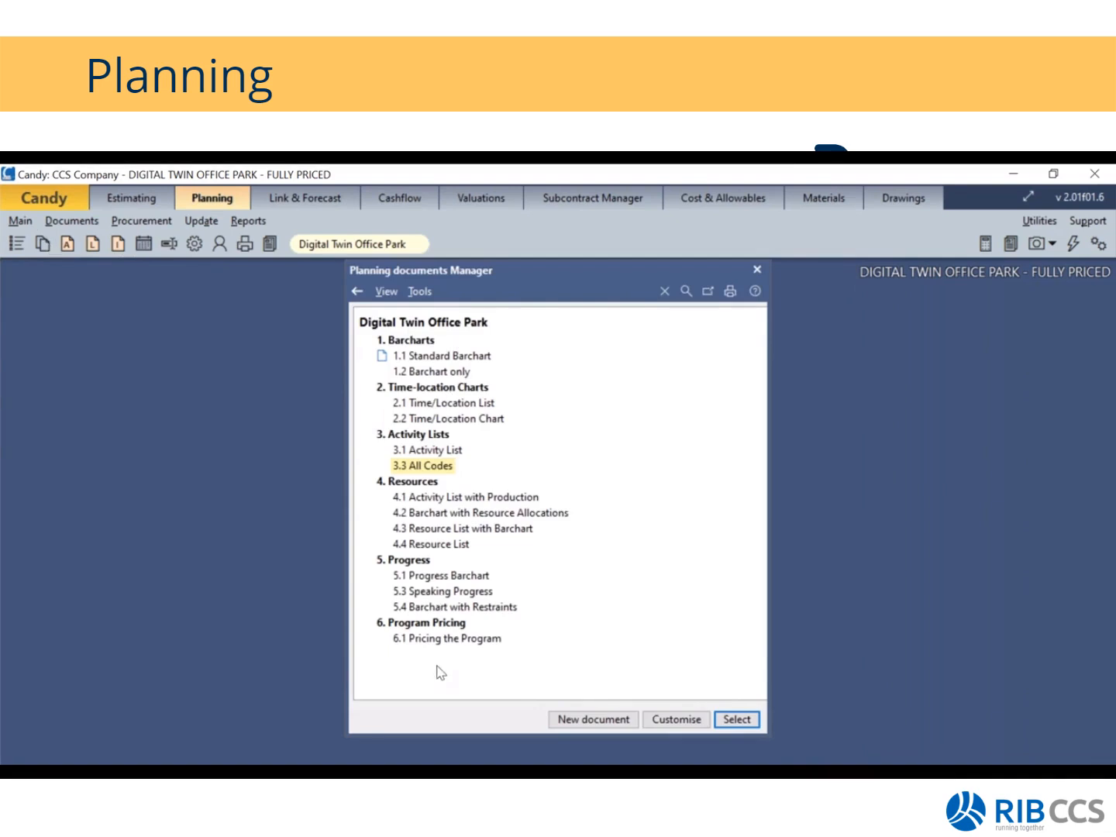
pyautogui.click(431, 609)
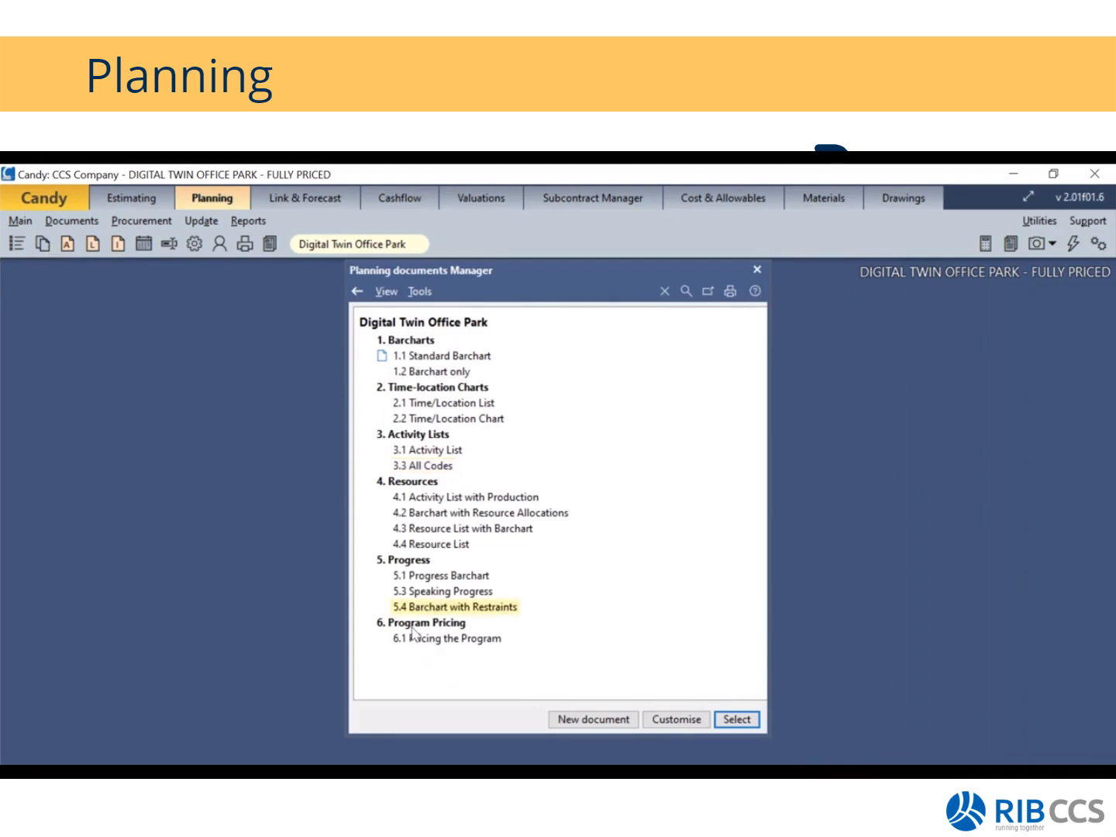
pyautogui.doubleClick(462, 610)
pyautogui.click(127, 517)
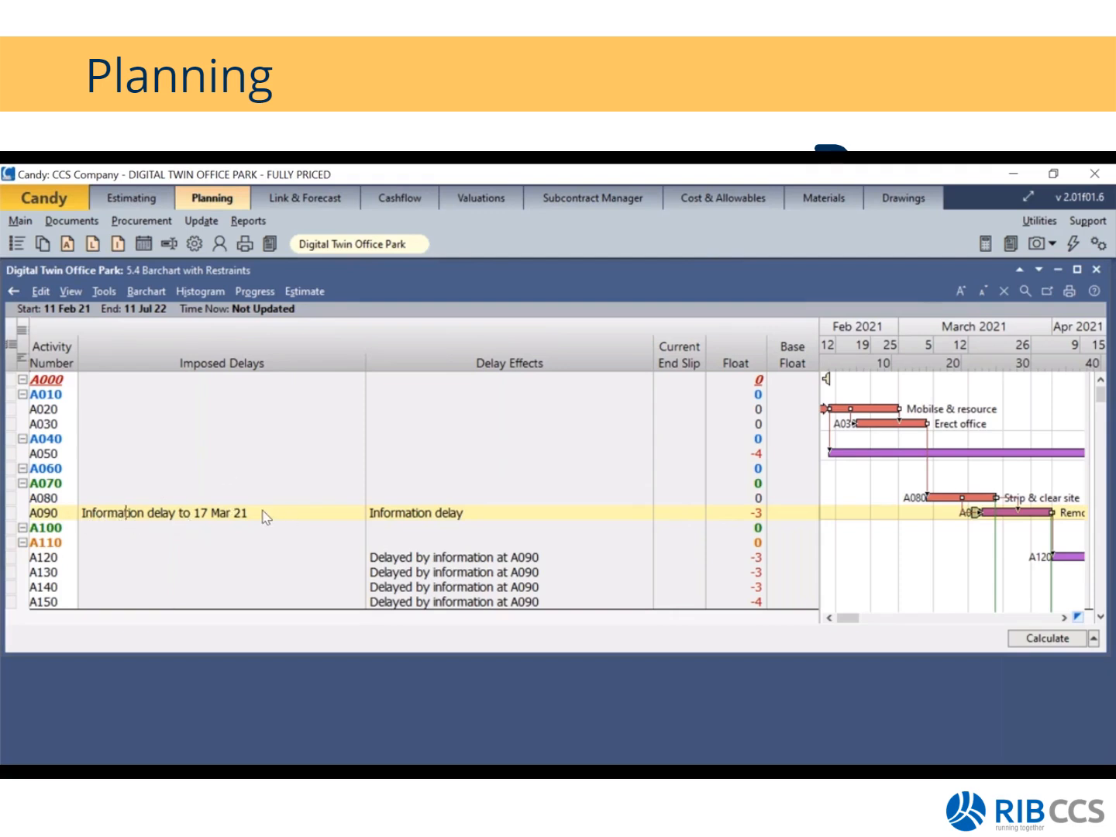
pyautogui.click(1051, 640)
pyautogui.click(1051, 639)
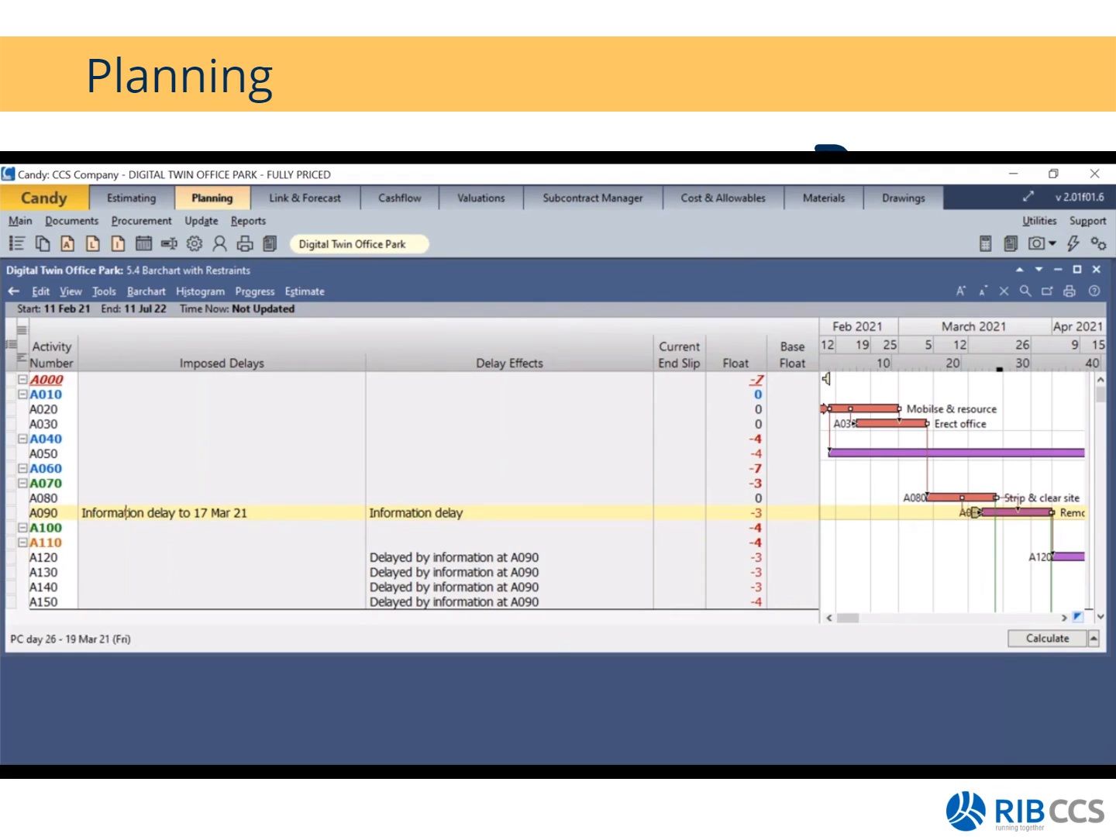
# - Examine the information restraint at the start of the A090 bar in the restraints barchart
pyautogui.click(962, 423)
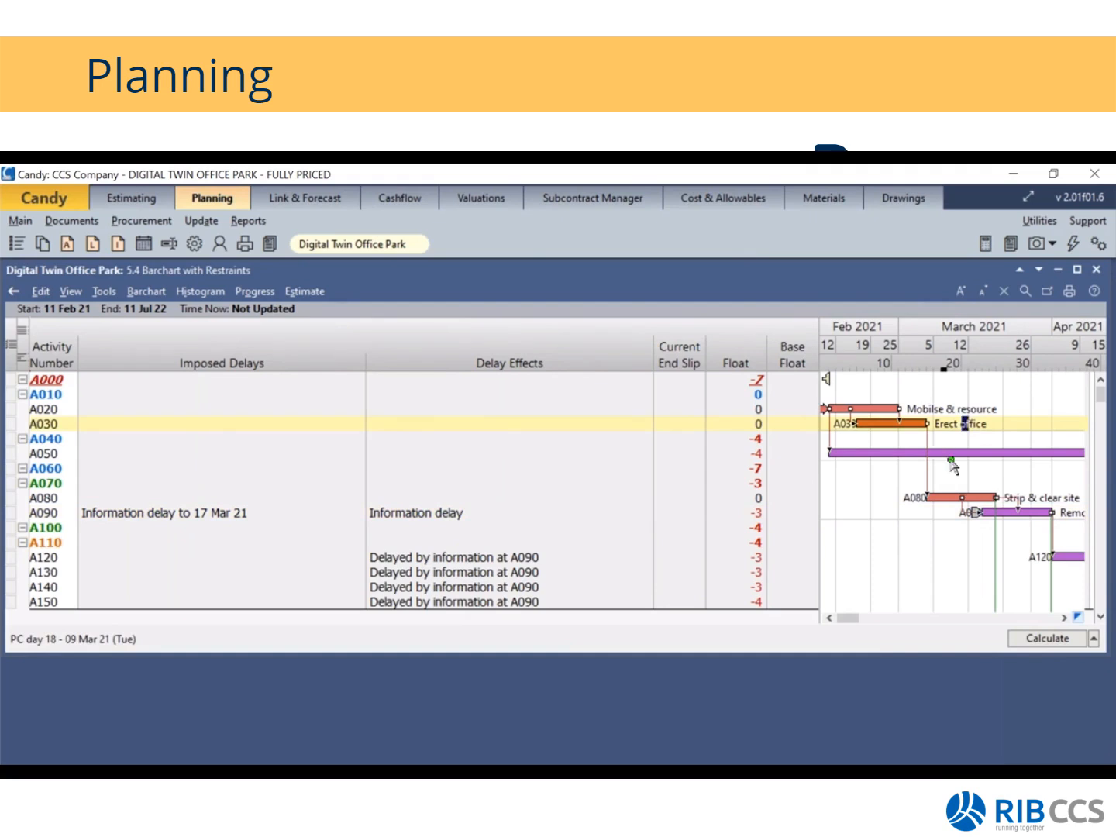
pyautogui.click(978, 532)
pyautogui.click(977, 530)
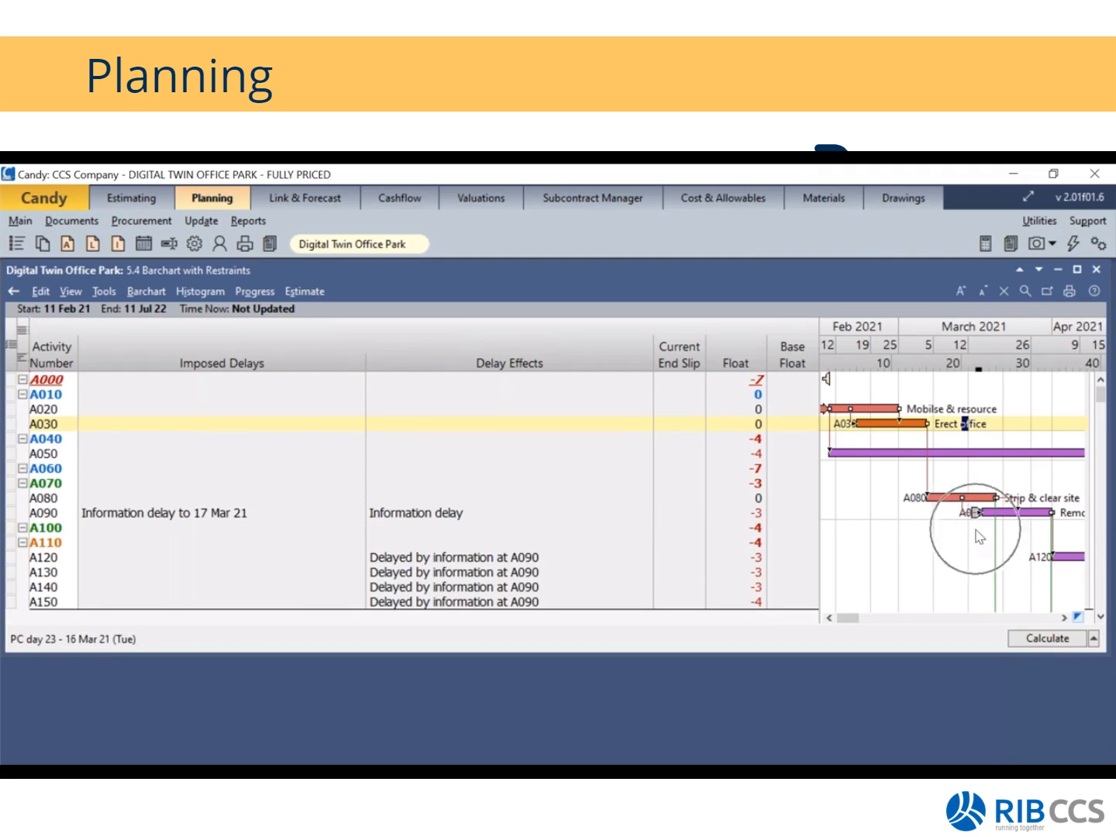
pyautogui.click(977, 531)
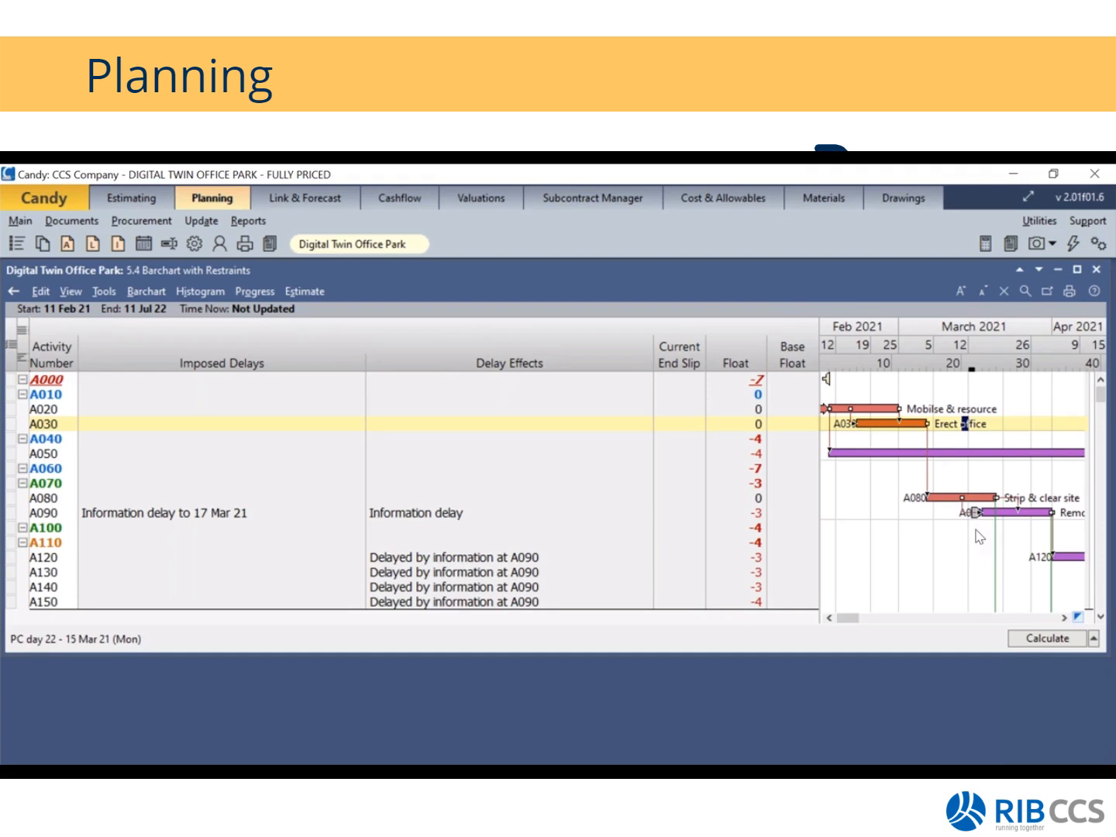
# - Review the effect of the information delay on the activities in the 1.1 Standard Barchart and close that document
pyautogui.click(67, 241)
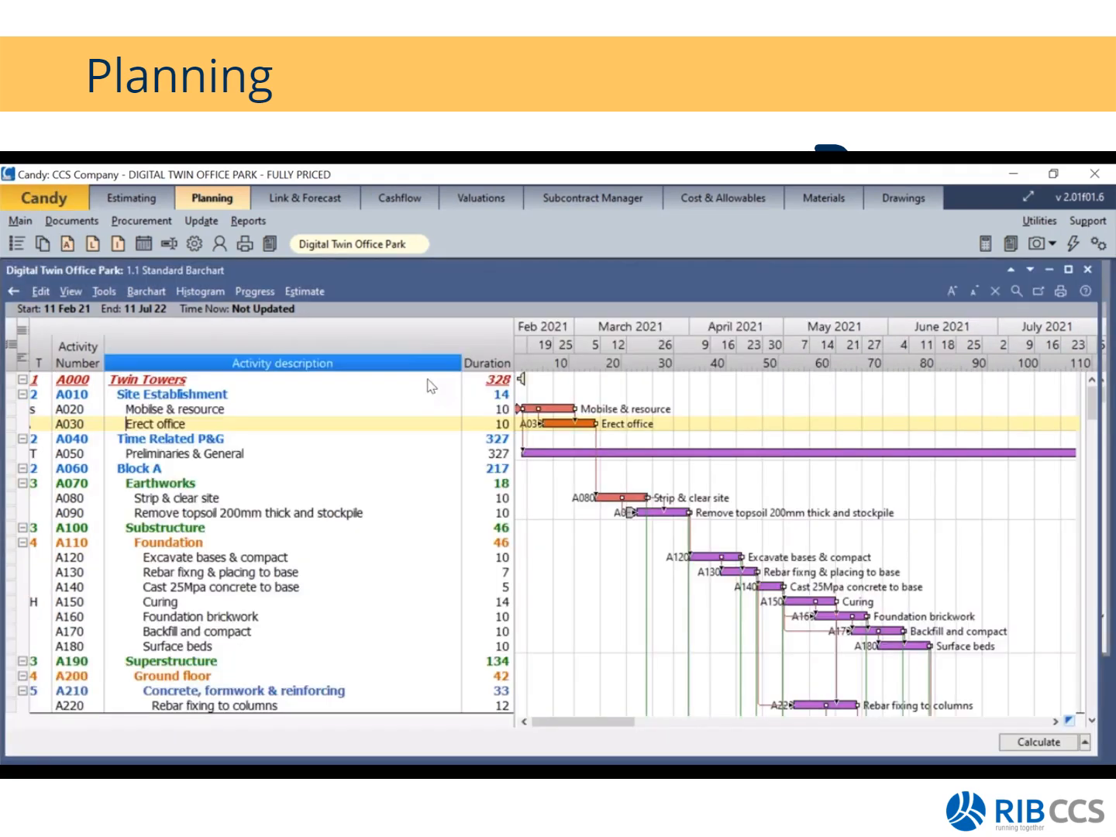
pyautogui.scroll(-6, 759, 549)
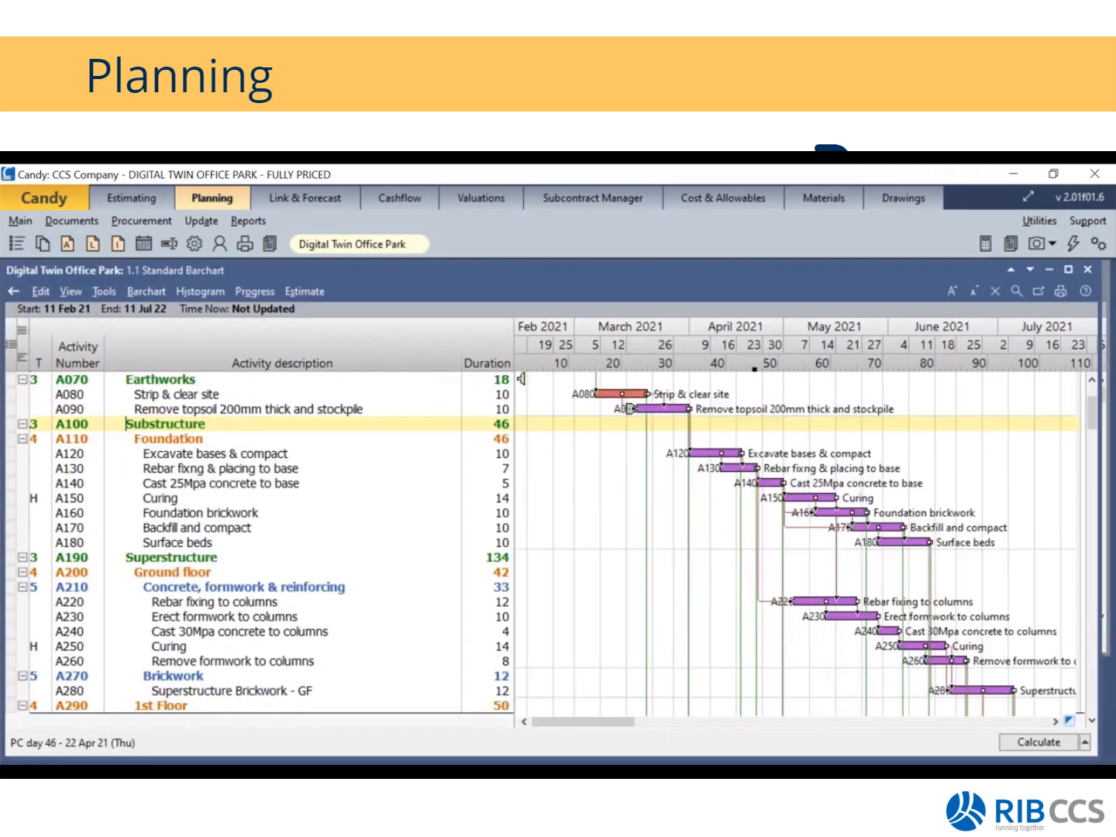
pyautogui.scroll(-2, 759, 548)
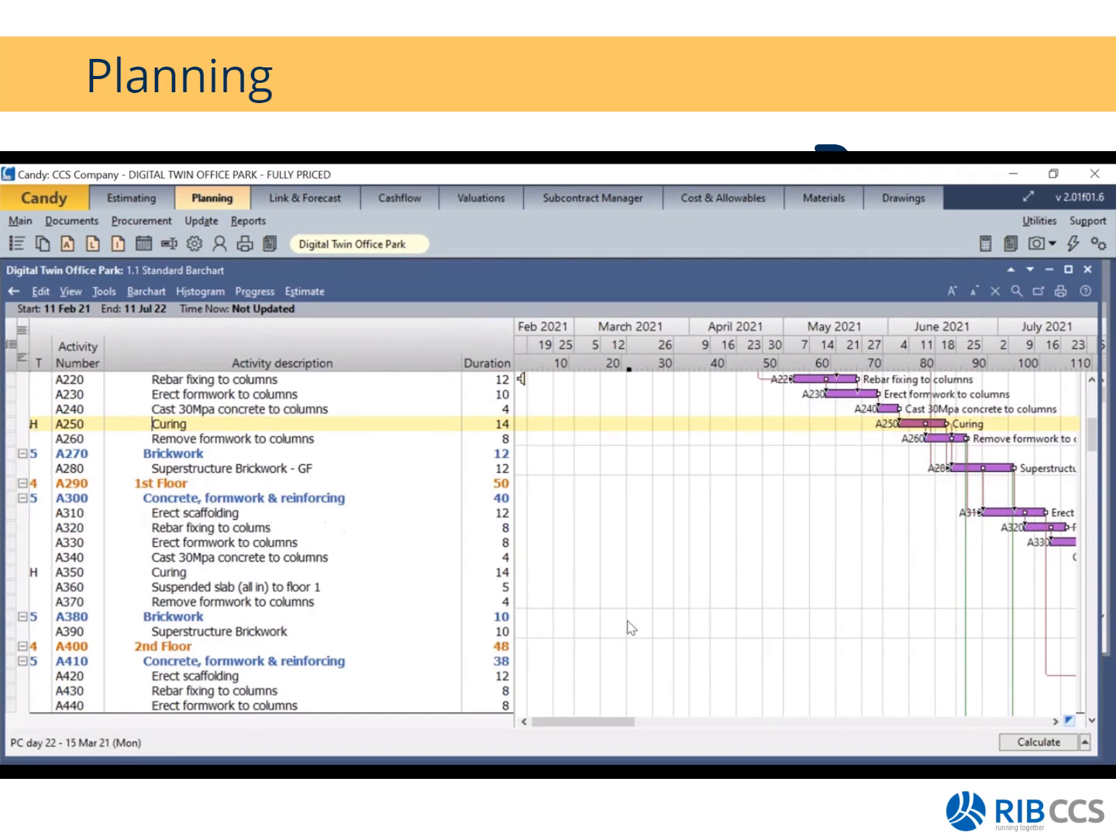
pyautogui.scroll(7, 694, 551)
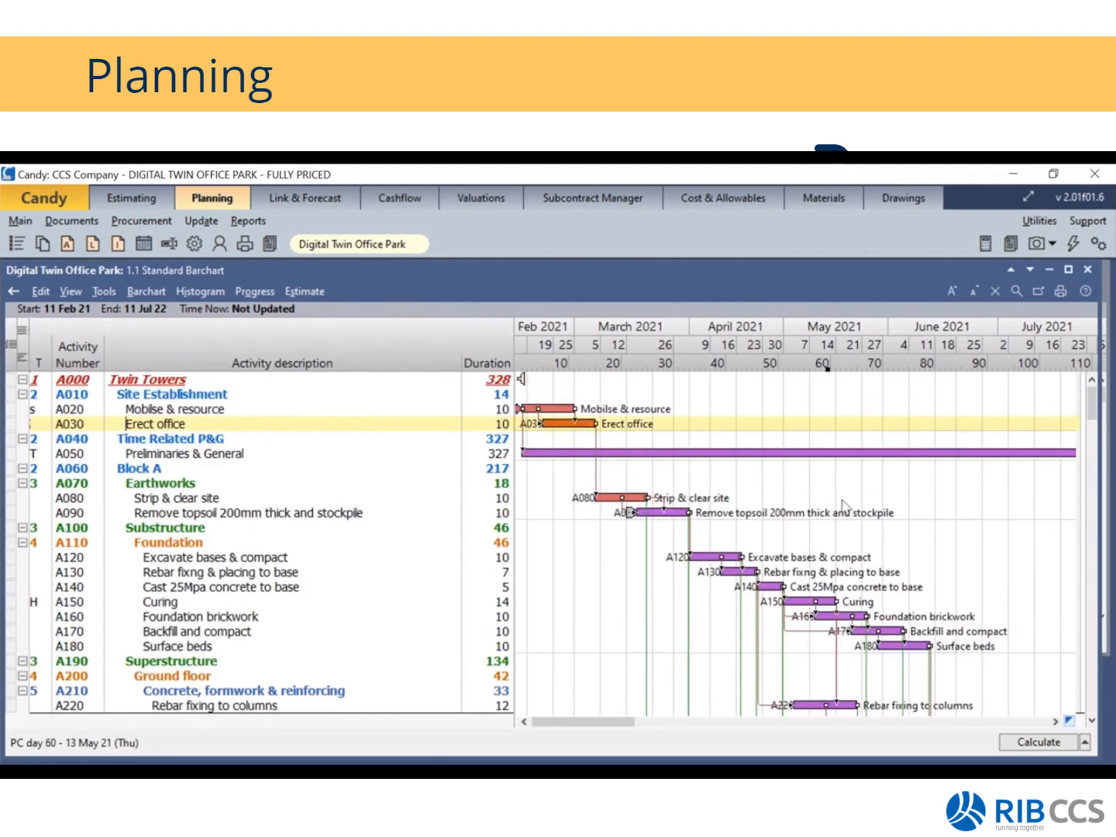
pyautogui.click(1088, 269)
# - Clear the information restraints from all activities, recalculate the program and close the restraints barchart
pyautogui.click(555, 499)
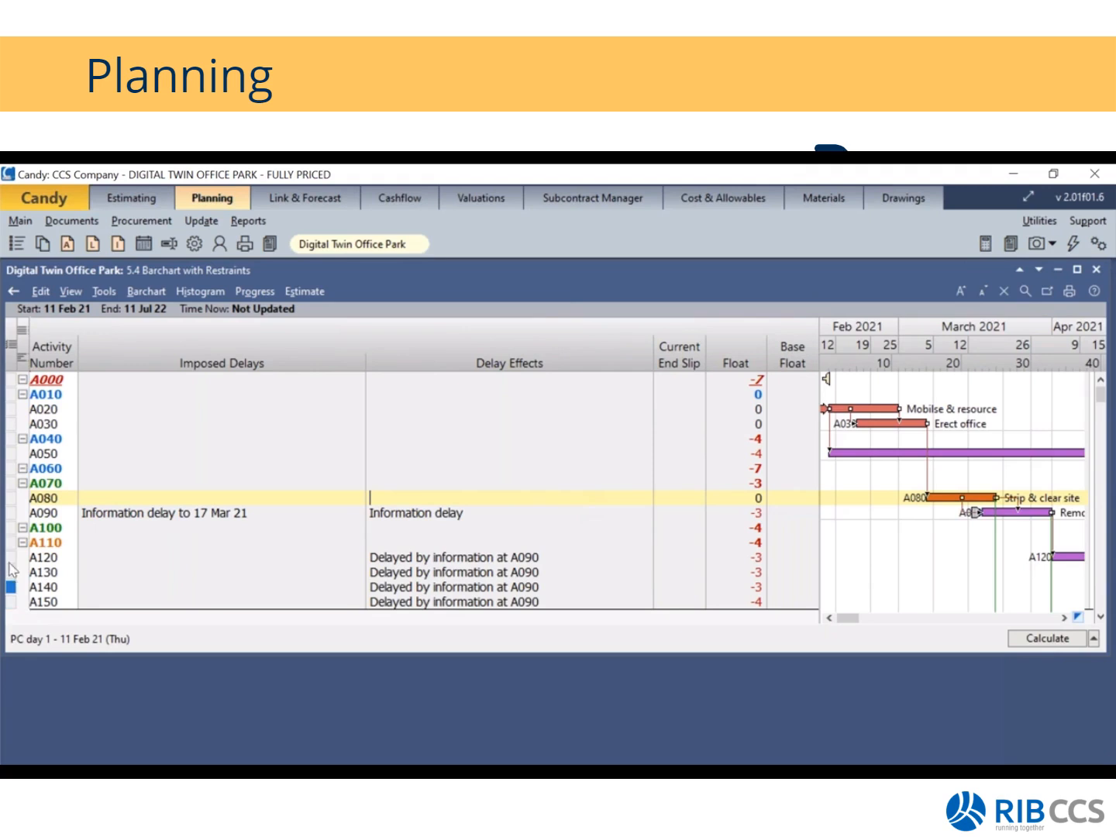
pyautogui.click(9, 349)
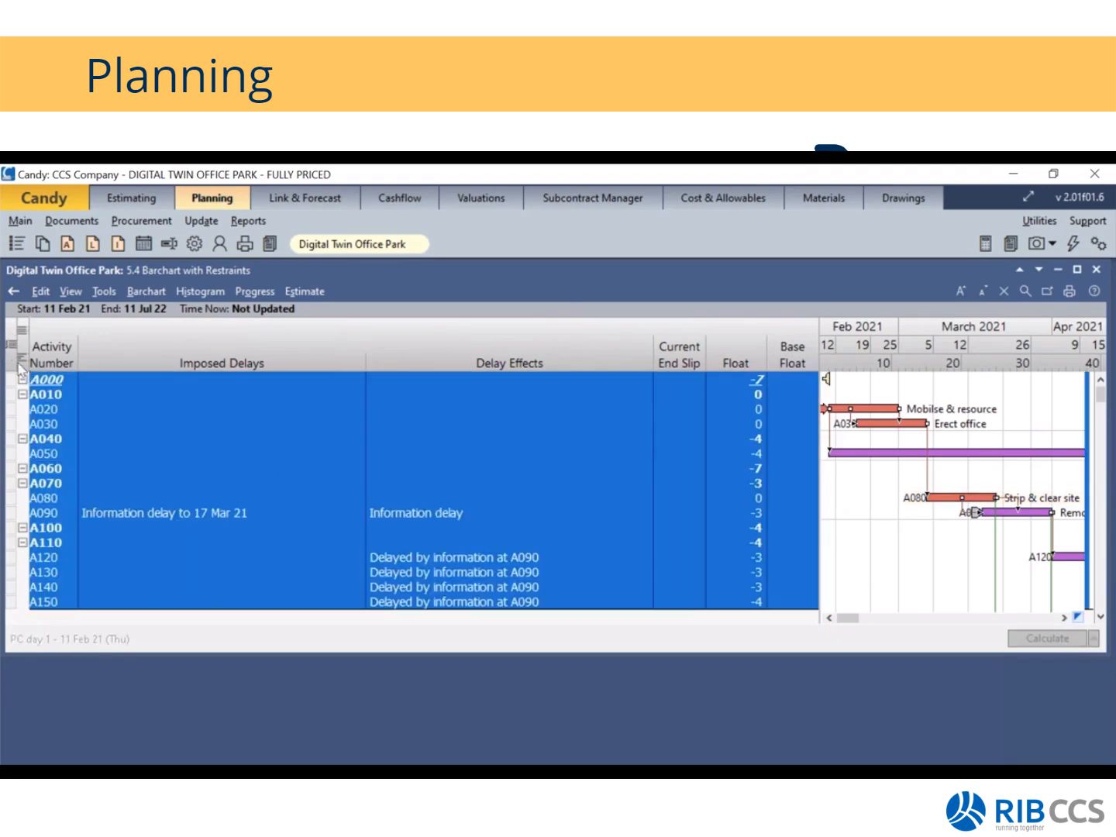
pyautogui.rightClick(310, 441)
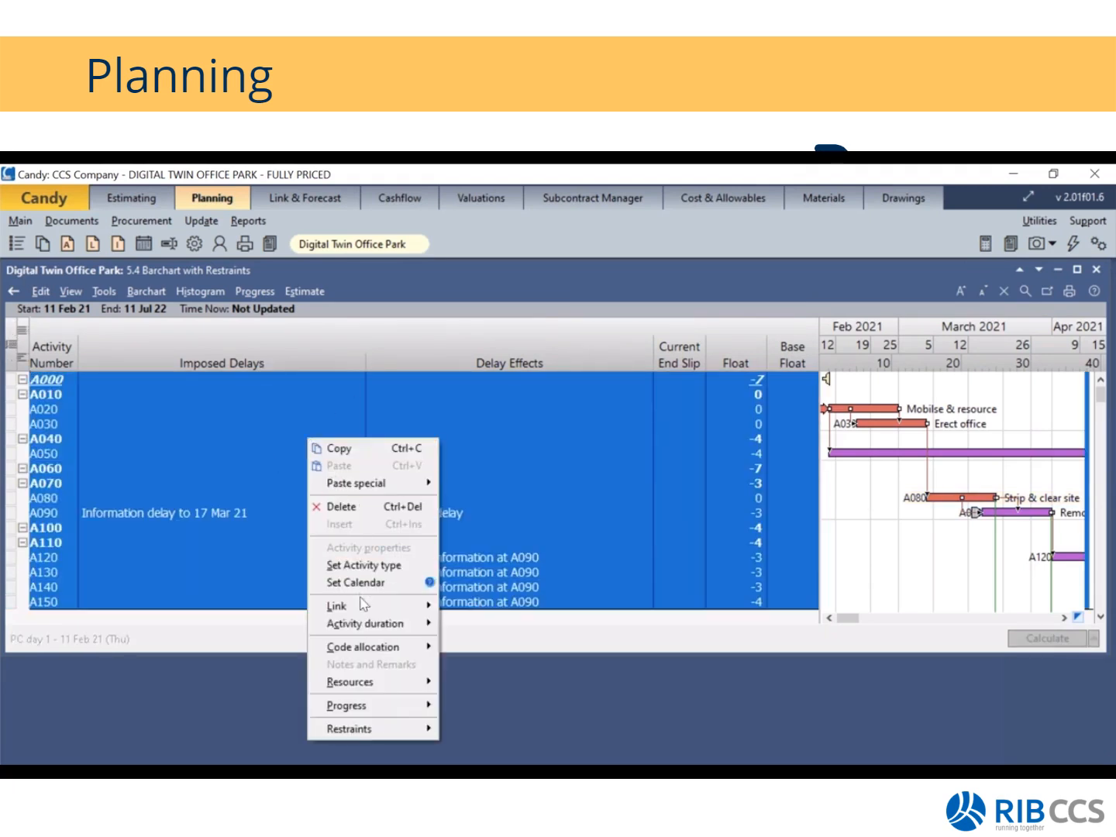
pyautogui.moveTo(399, 728)
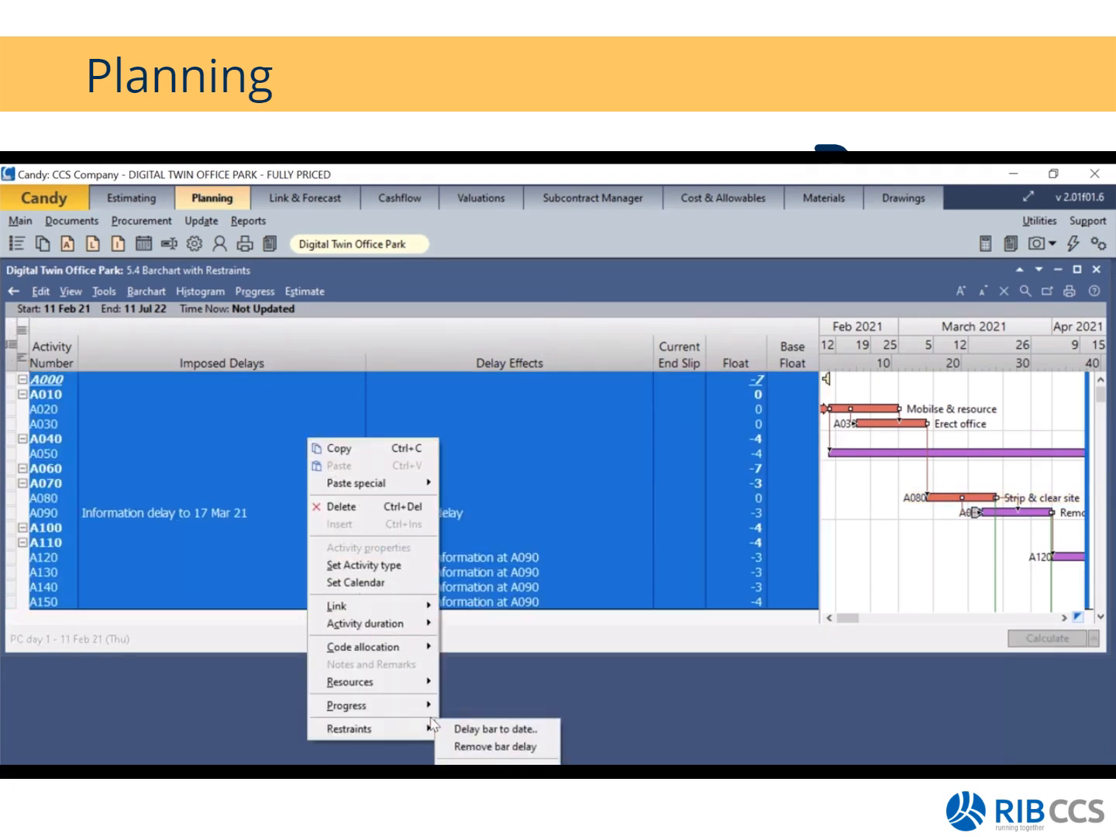
pyautogui.moveTo(495, 762)
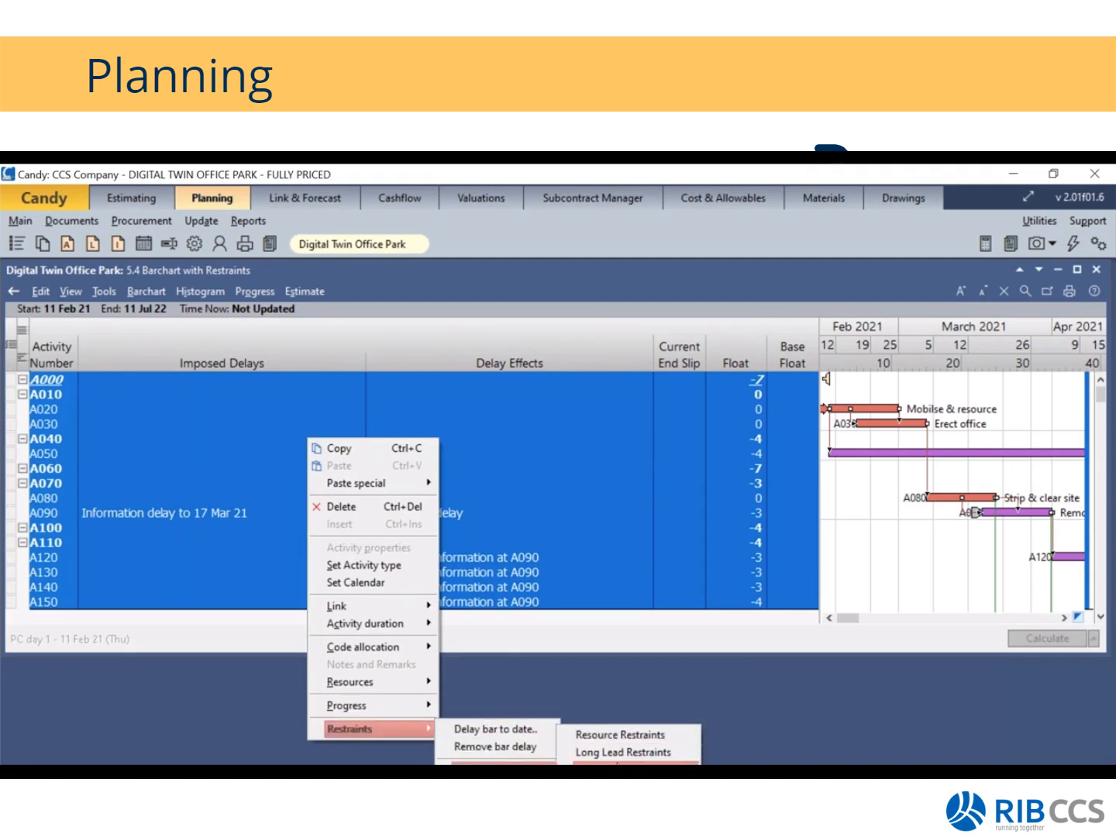
pyautogui.click(618, 763)
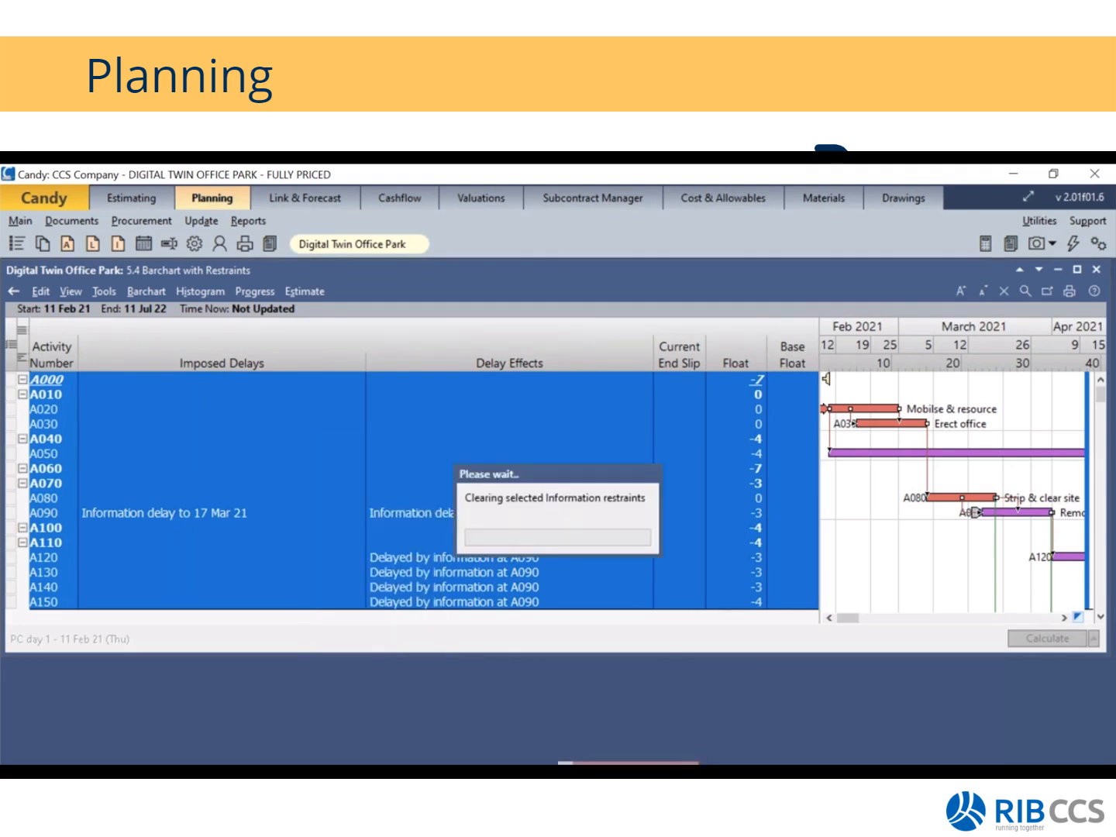
pyautogui.click(1043, 640)
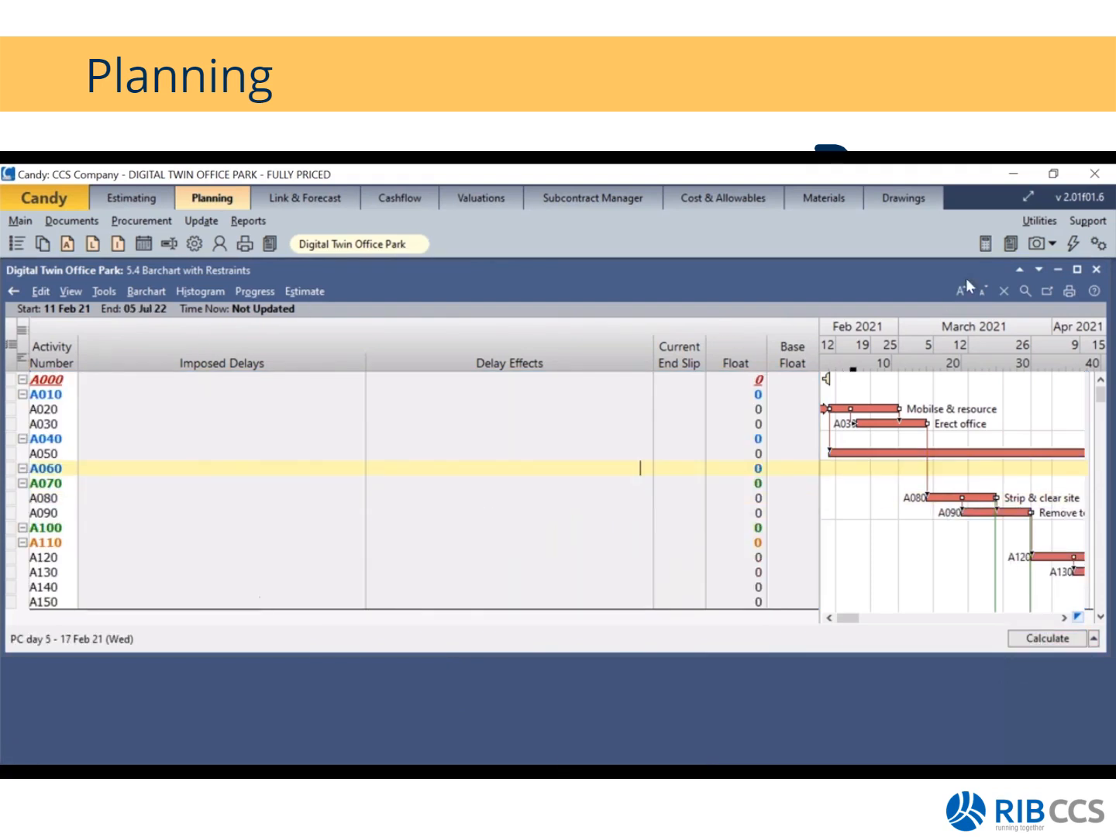
pyautogui.click(1096, 268)
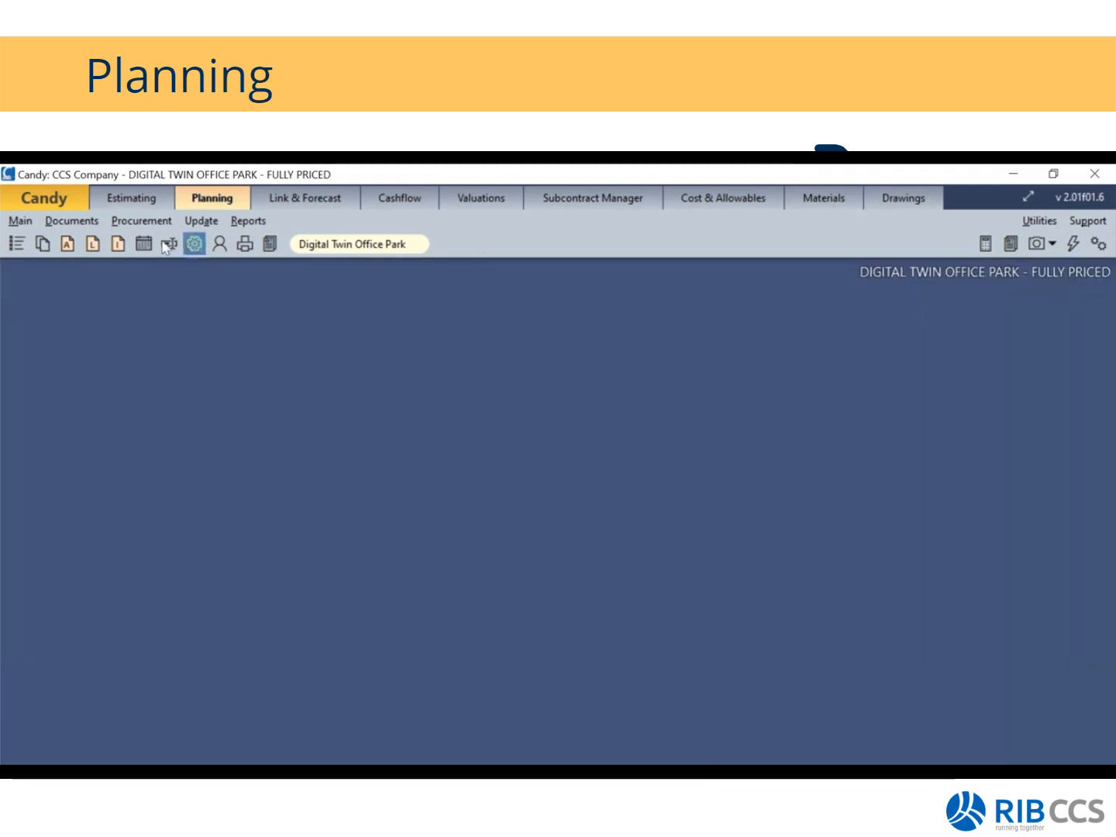
# - Remove the Information Received date for General Arrangements under A090 in the Information Schedule, recalculate and close the schedule
pyautogui.click(117, 247)
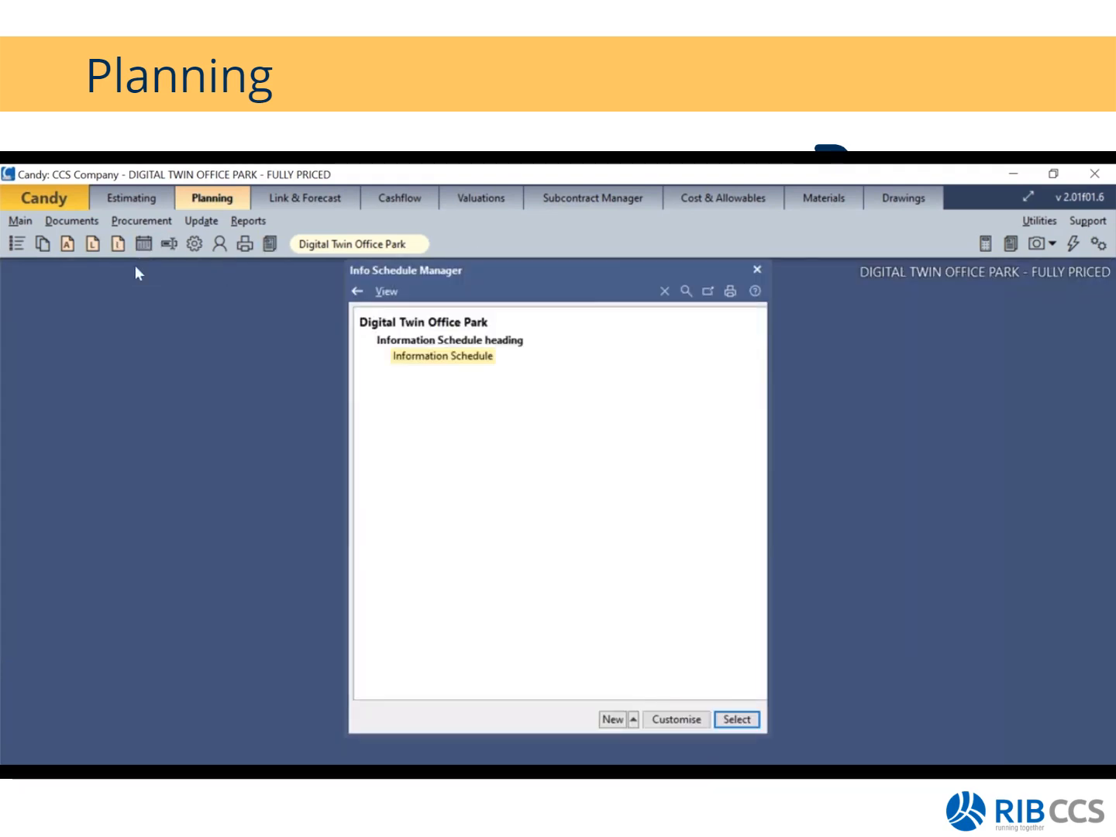
pyautogui.click(726, 720)
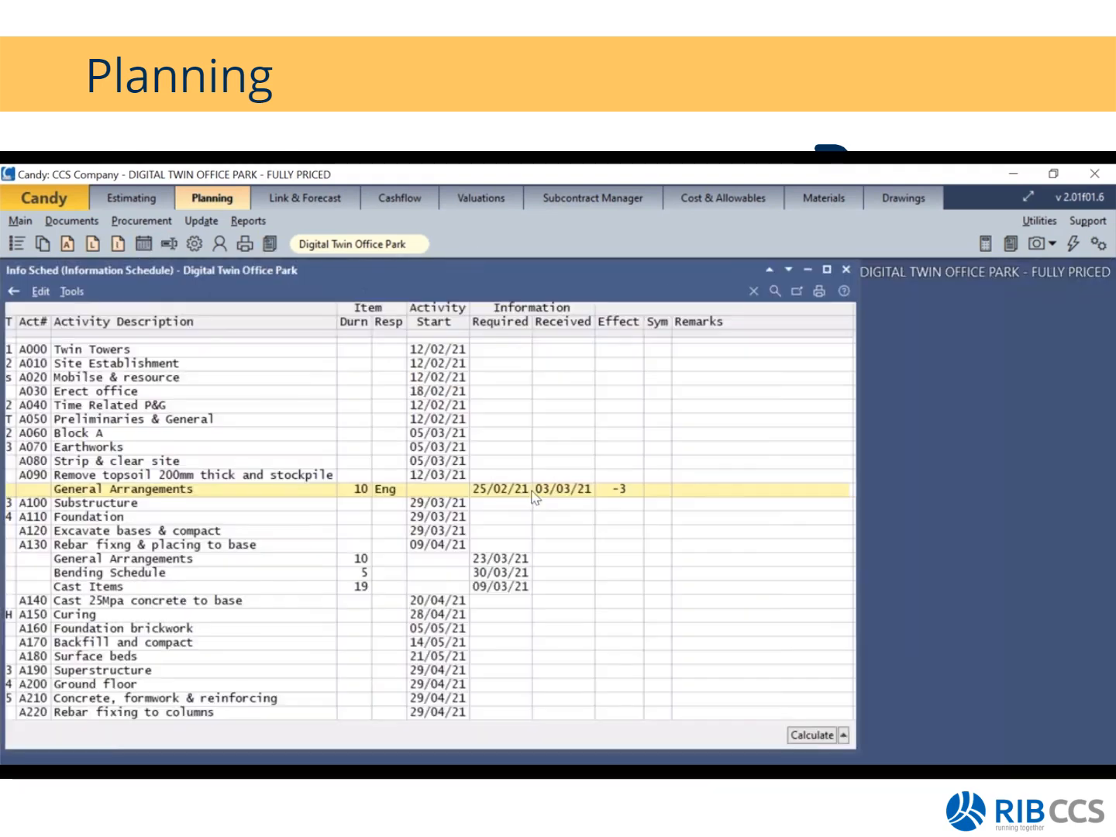
pyautogui.click(538, 493)
pyautogui.press('Delete')
pyautogui.press('Delete')
pyautogui.press('Delete')
pyautogui.press('Delete')
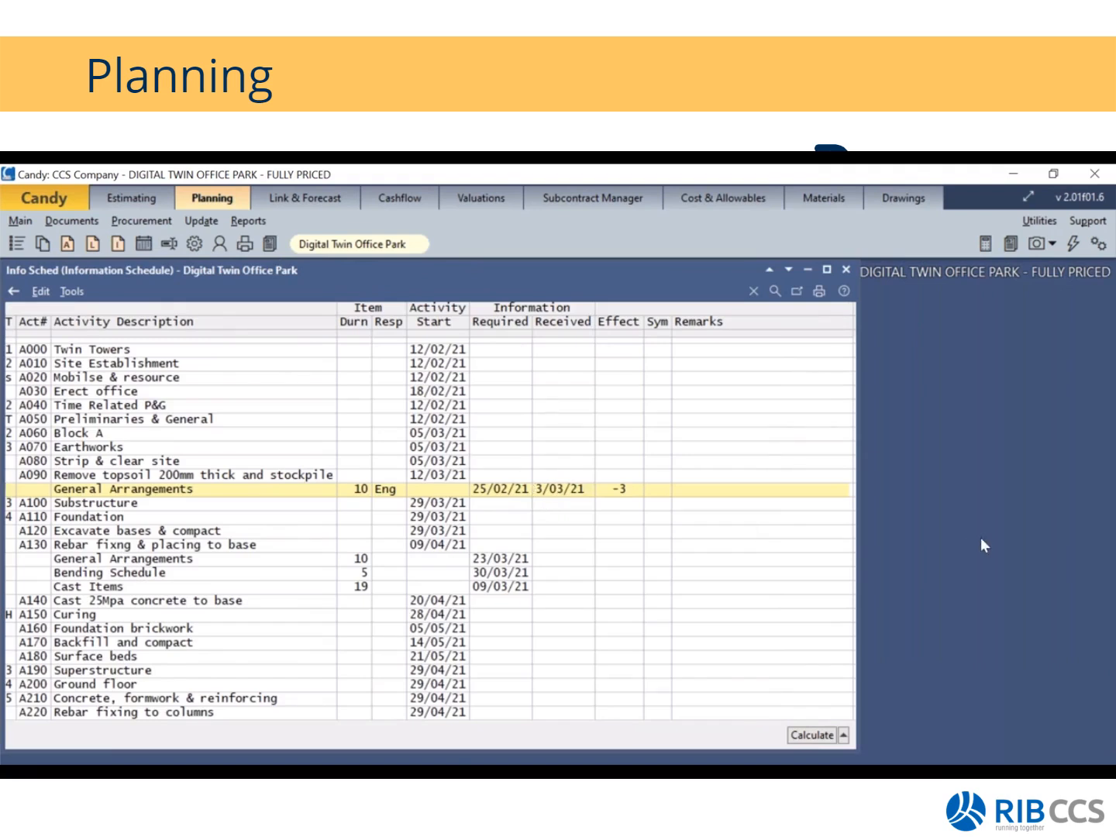
pyautogui.press('Delete')
pyautogui.press('Delete')
pyautogui.press('Delete')
pyautogui.press('Delete')
pyautogui.press('Return')
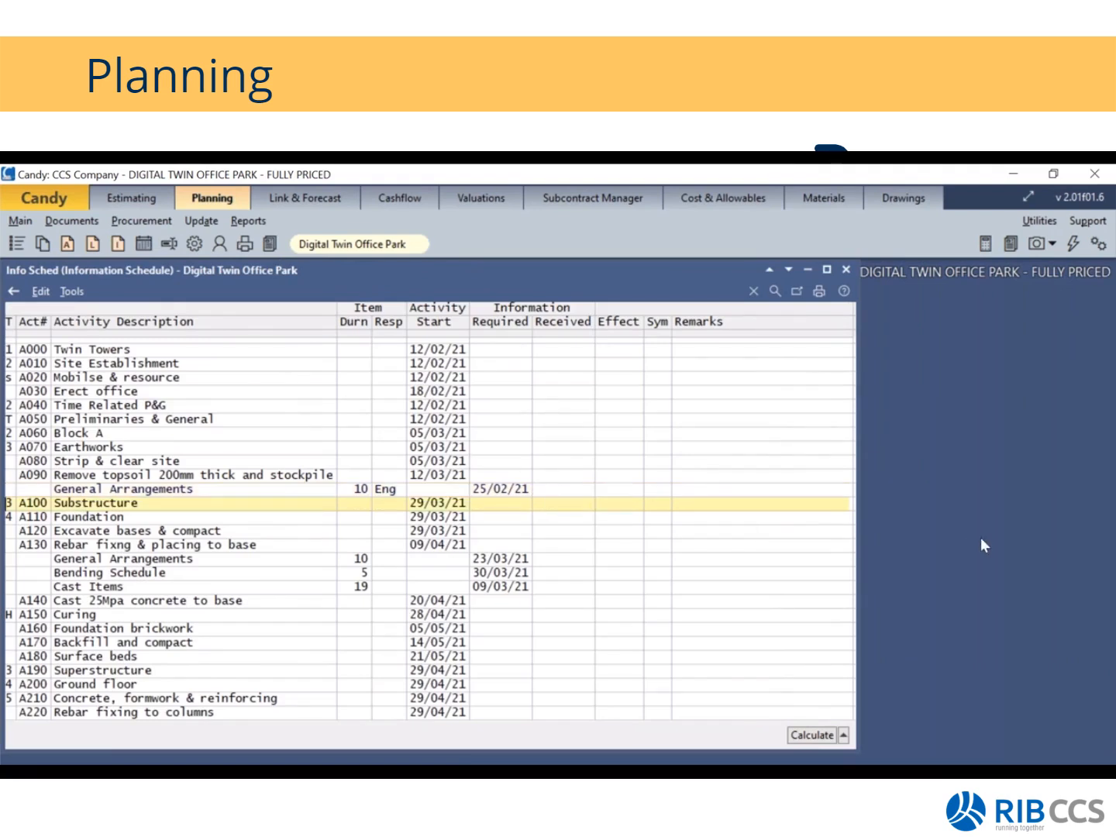
pyautogui.click(807, 736)
pyautogui.click(846, 271)
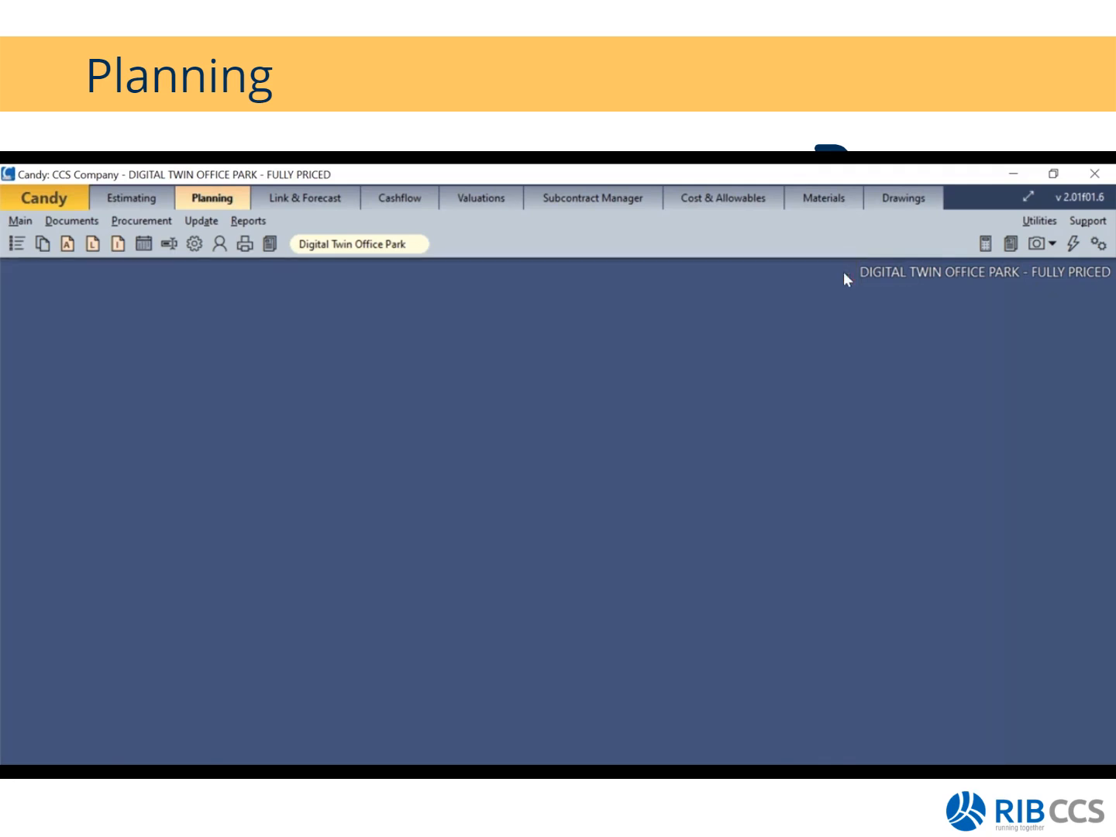
# - Open the Report Manager for the Digital Twin Office Park program
pyautogui.click(245, 244)
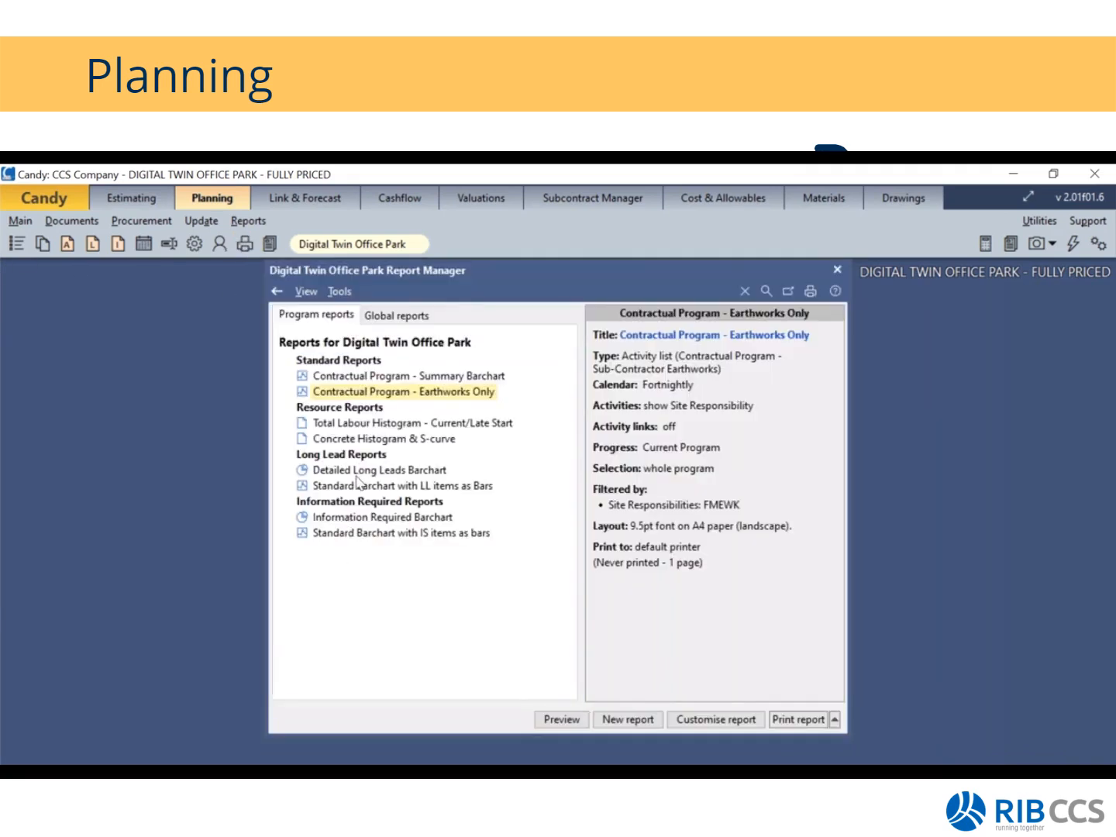